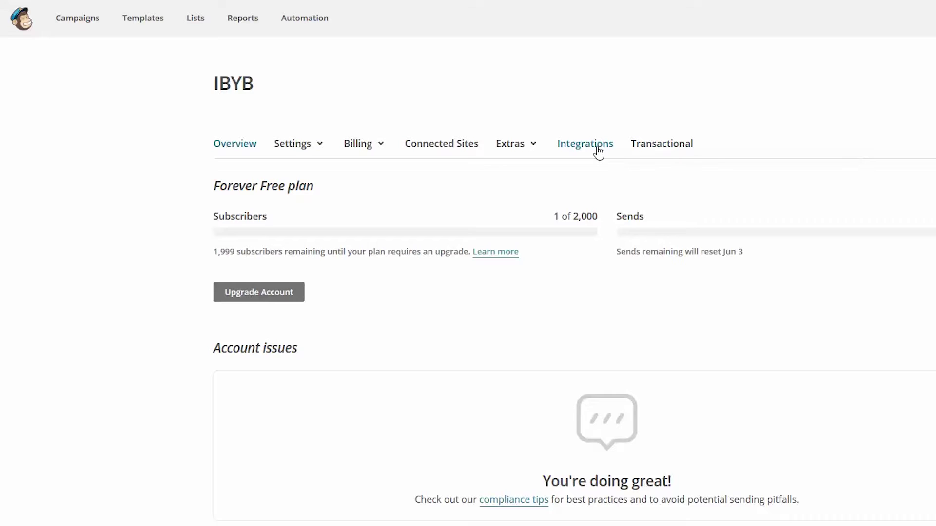
Step: Open the account's integrations and log in to the Facebook integration
click(598, 152)
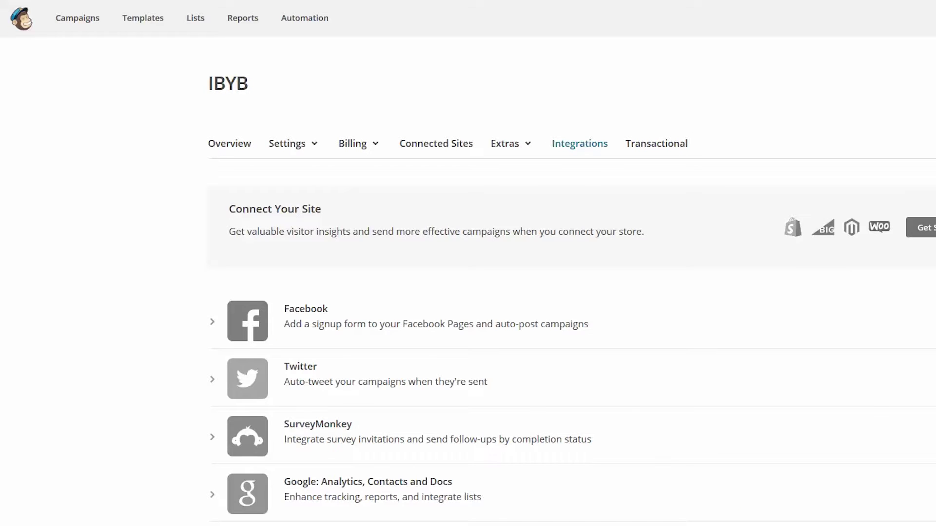
click(260, 319)
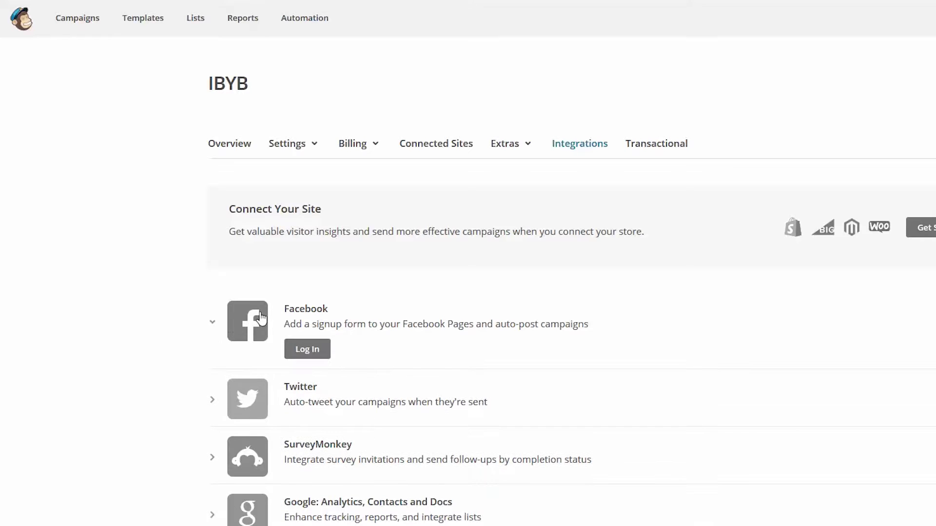
click(312, 350)
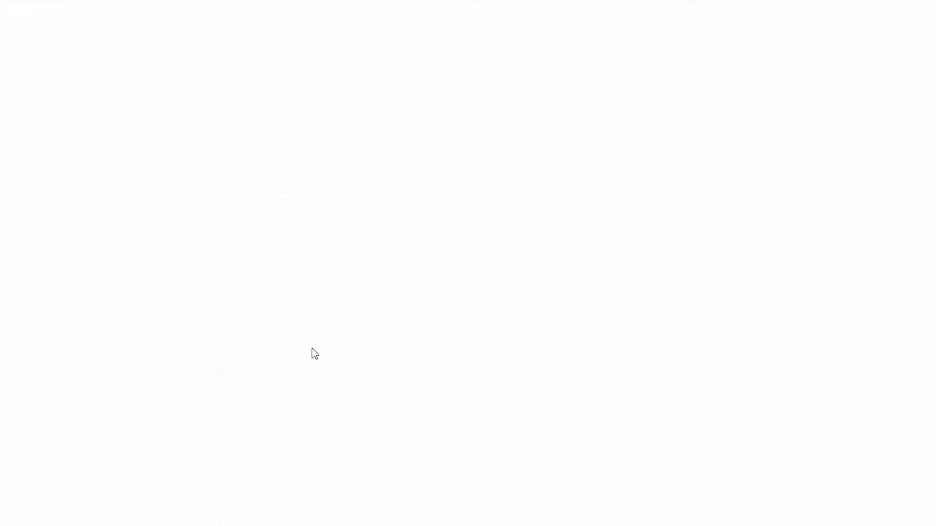
Step: Set the list for the InkPillows.com Facebook page to "Inkpillows.com Deals Promos & More"
scroll(741, 338, down, 2)
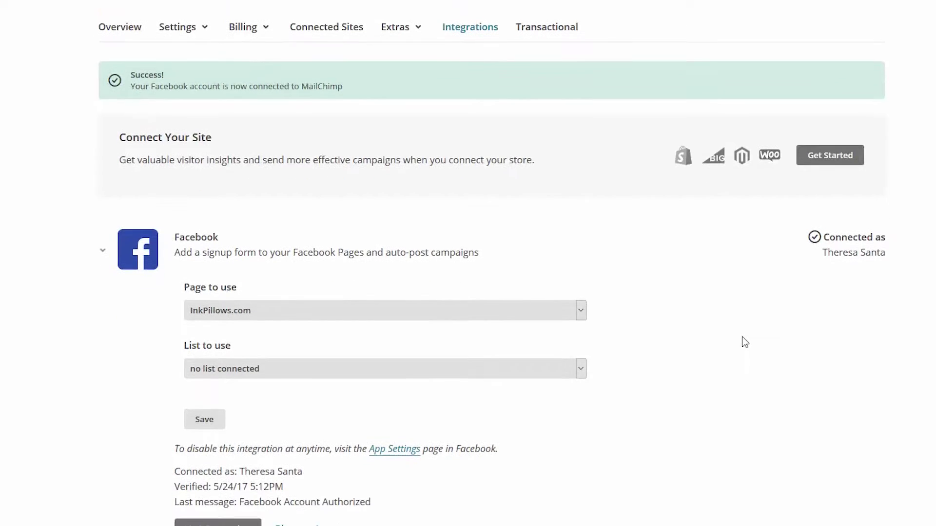
scroll(741, 342, down, 2)
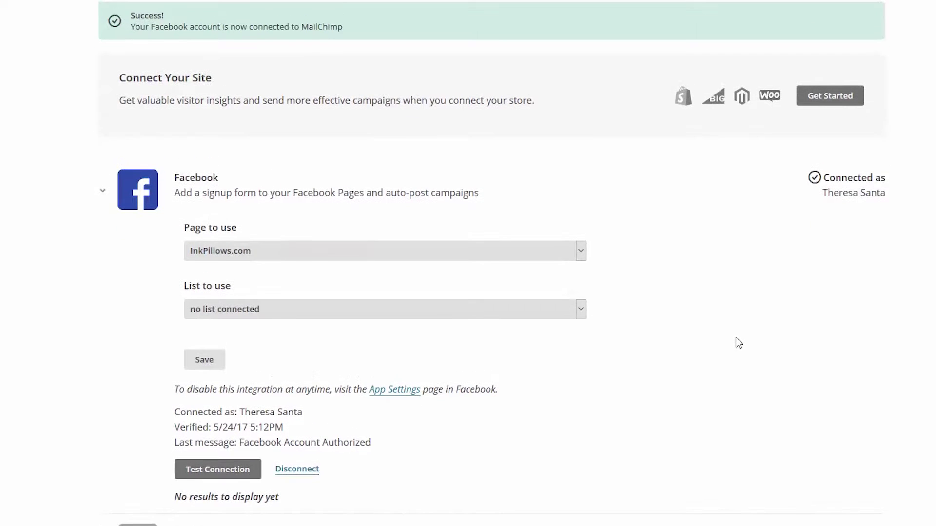
click(581, 316)
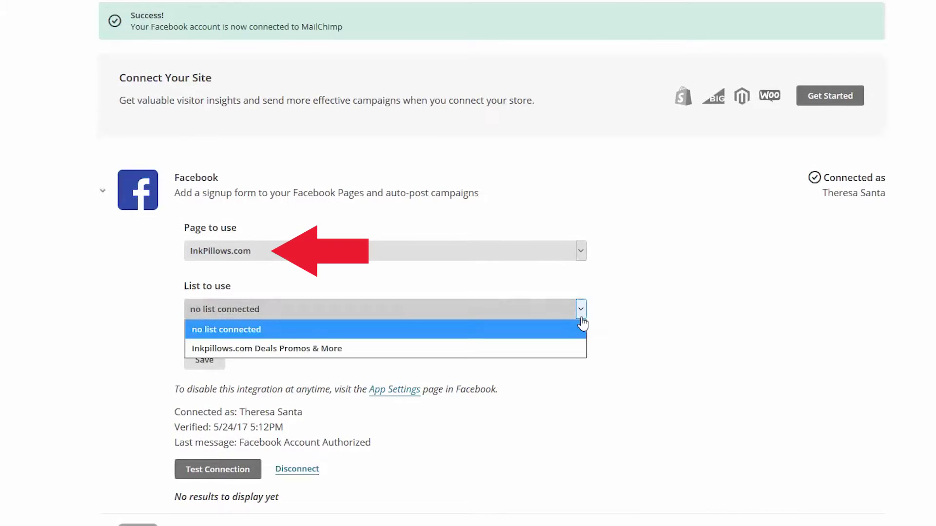
click(564, 349)
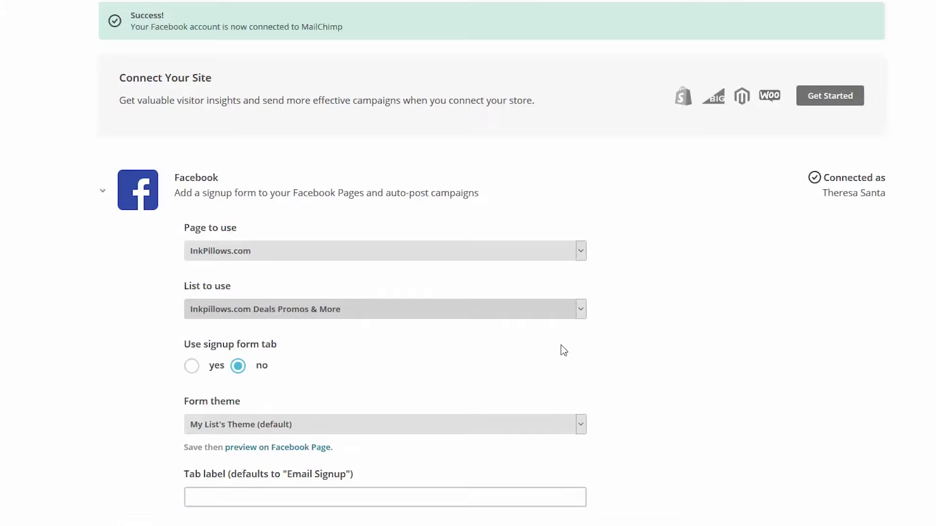
Step: Turn on the signup form tab for the Facebook page and keep the form theme at My List's Theme (default)
scroll(566, 343, down, 3)
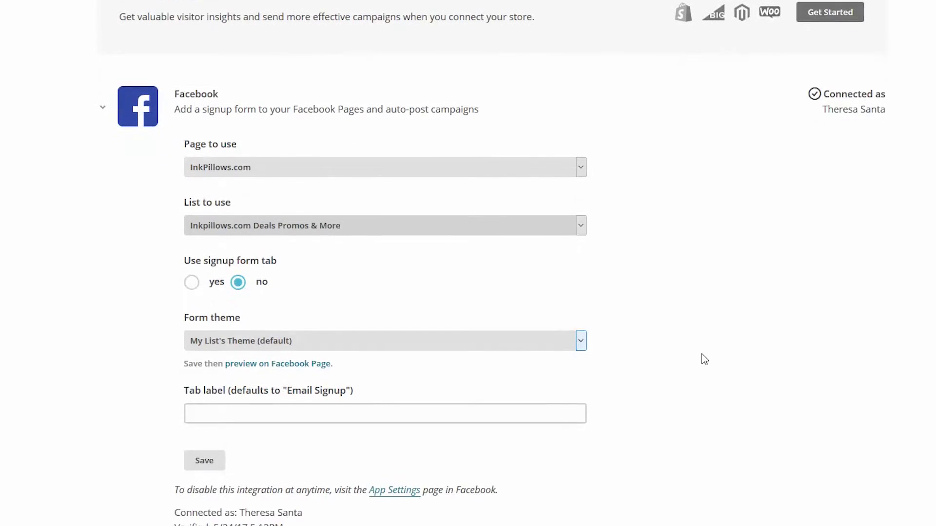
click(192, 284)
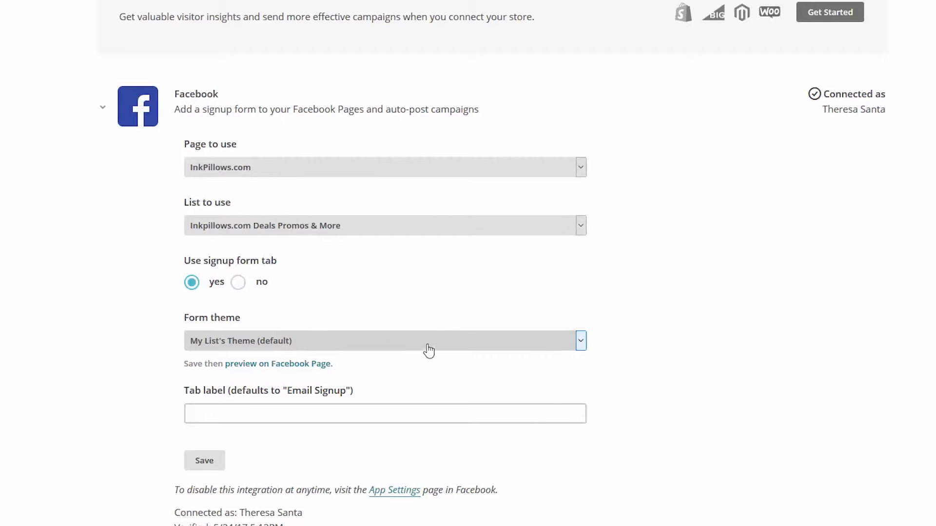
click(579, 350)
click(579, 350)
click(579, 350)
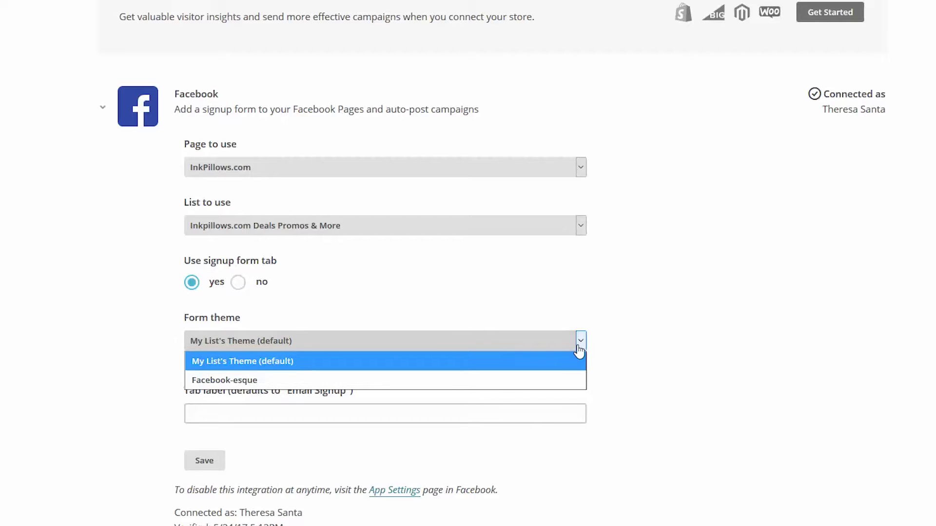
click(579, 350)
Step: Label the signup tab "Deals Promos & More" and save the Facebook integration settings
scroll(579, 351, down, 3)
click(312, 294)
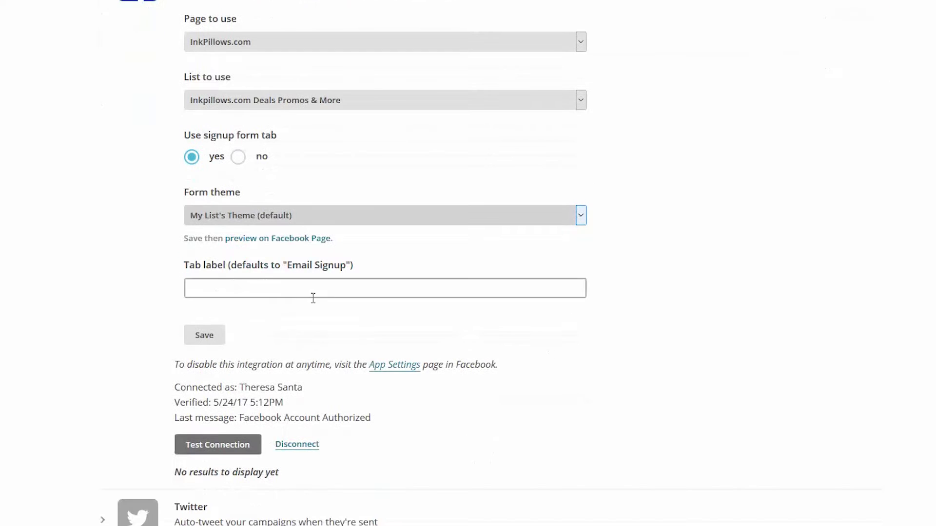
text(Deals Promos & More)
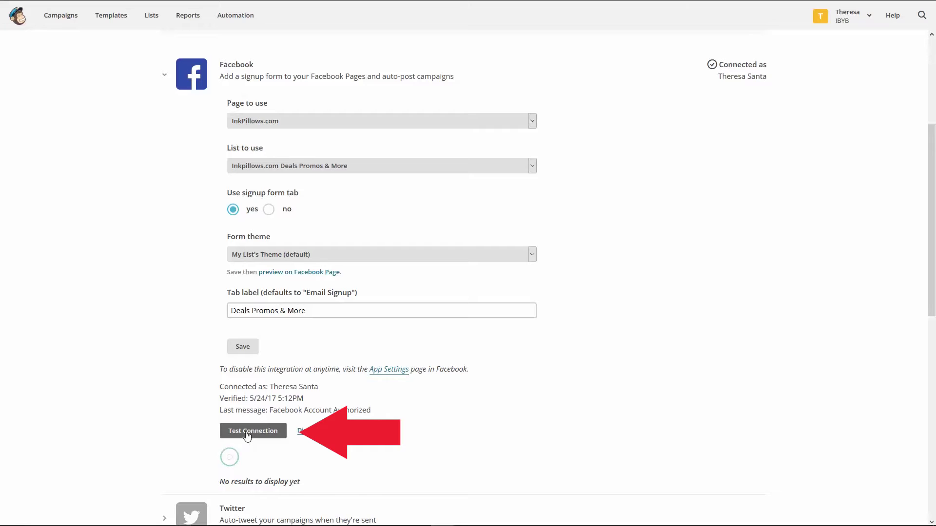
scroll(248, 436, down, 2)
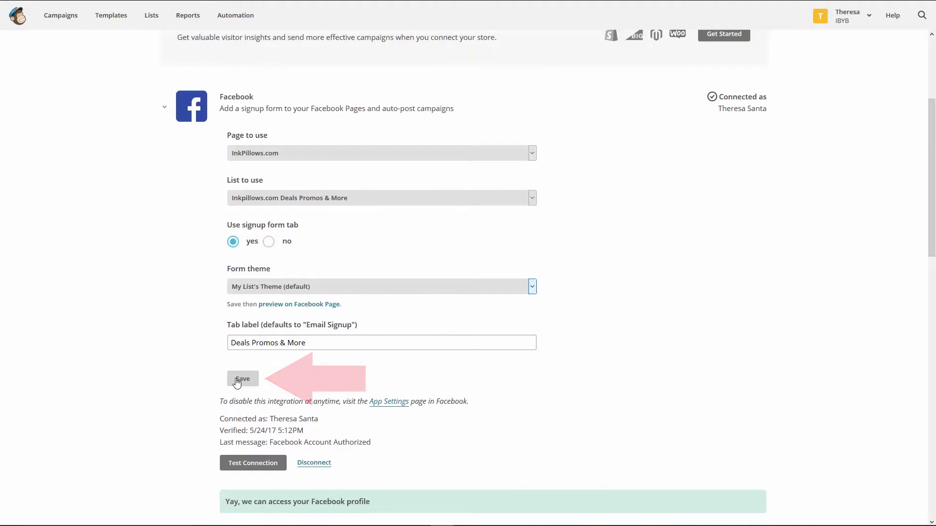
click(239, 379)
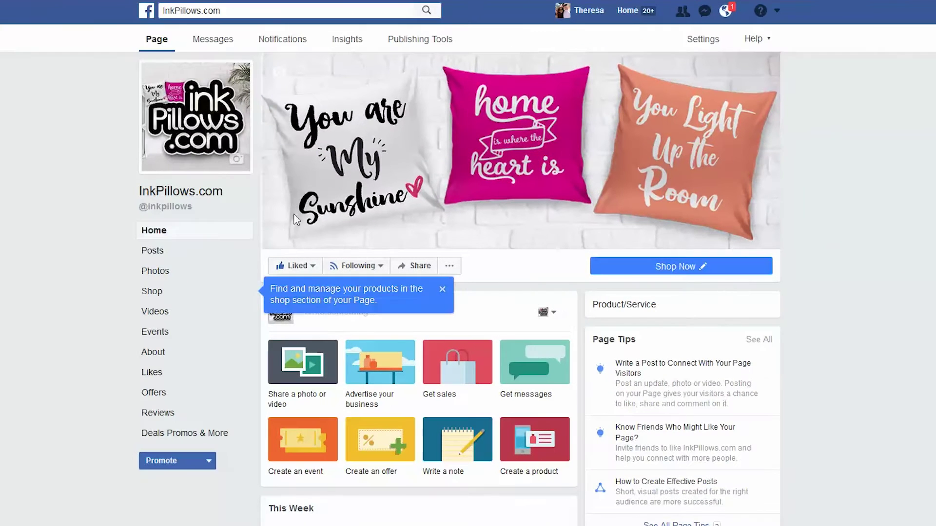
Step: On the InkPillows.com Facebook page, view the signup form in the Deals Promos & More tab and dismiss the shop tip
click(177, 437)
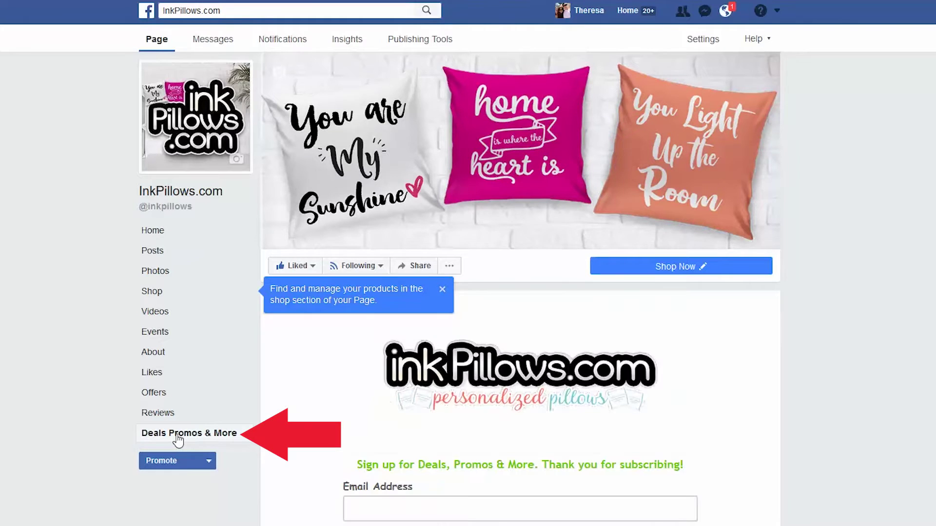
click(443, 291)
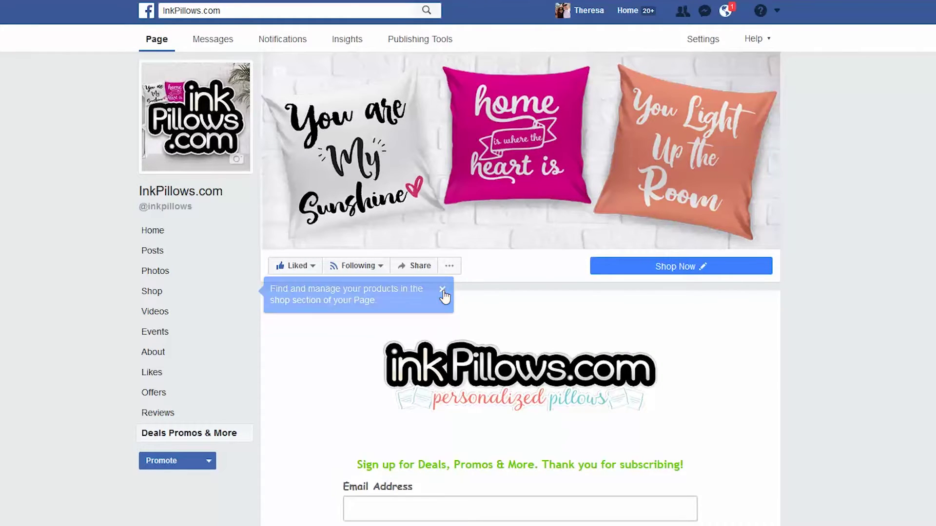
scroll(898, 396, down, 2)
scroll(898, 399, down, 1)
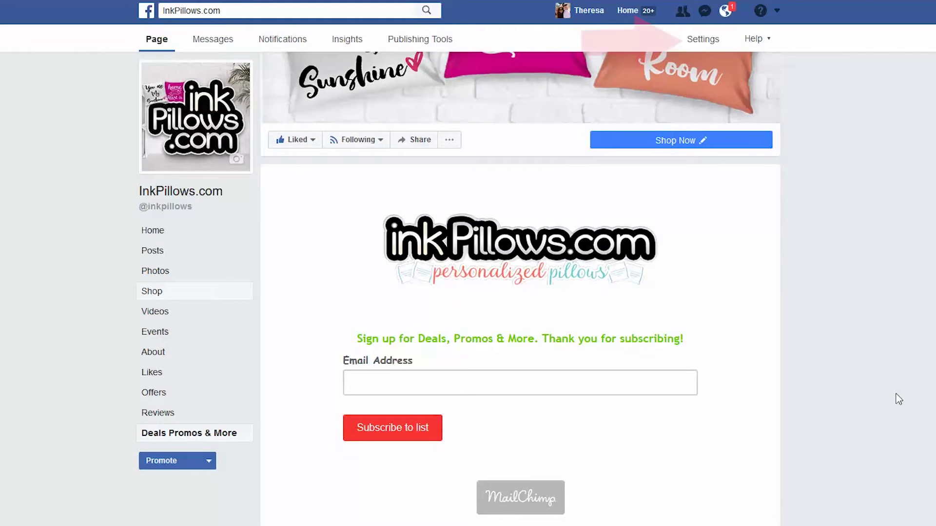
Step: In the Facebook page's tab order, move Deals Promos & More to directly below Shop
scroll(897, 397, up, 3)
click(691, 42)
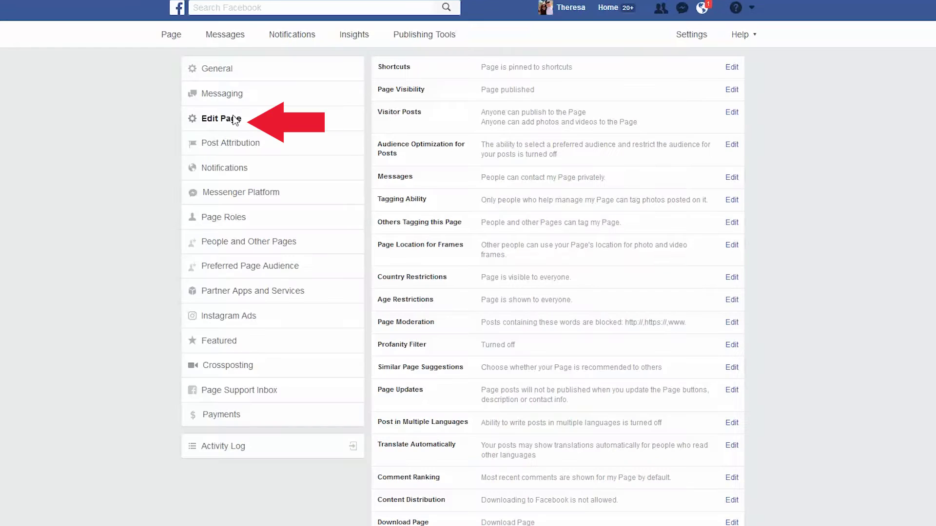
click(234, 118)
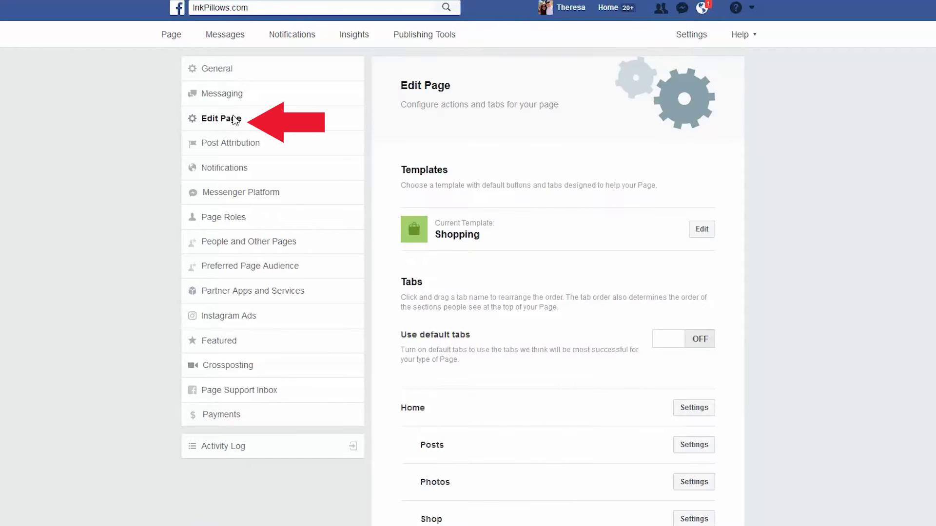
scroll(807, 285, down, 5)
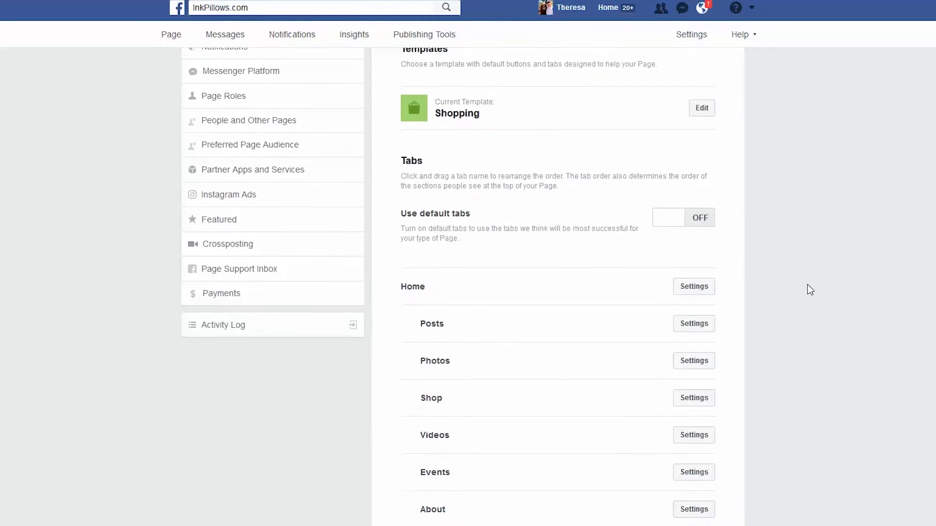
drag(407, 505, 407, 283)
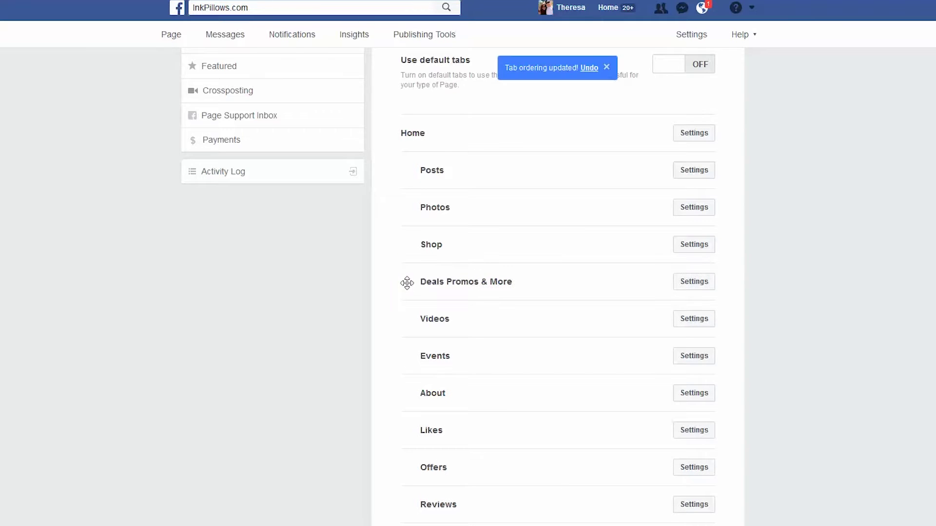
Step: Return to the InkPillows.com page and open the Deals Promos & More tab from its new place
click(173, 35)
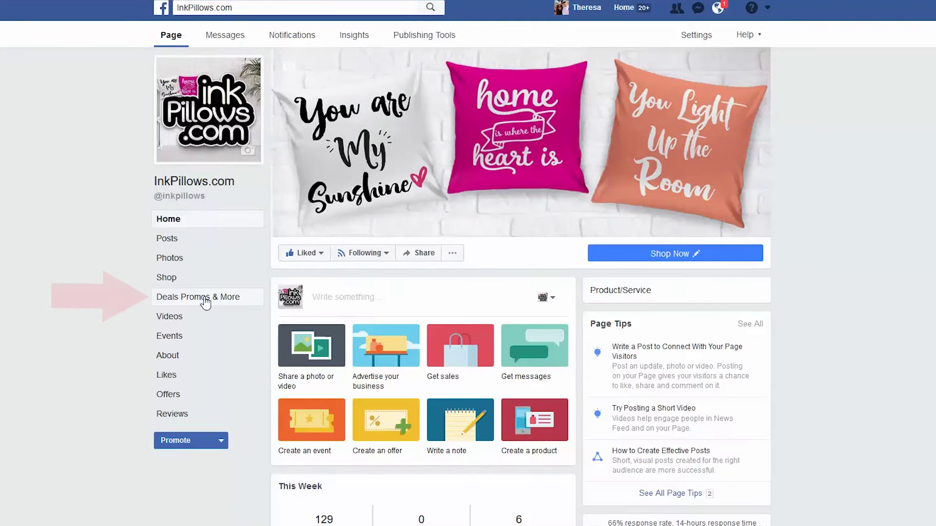
click(205, 298)
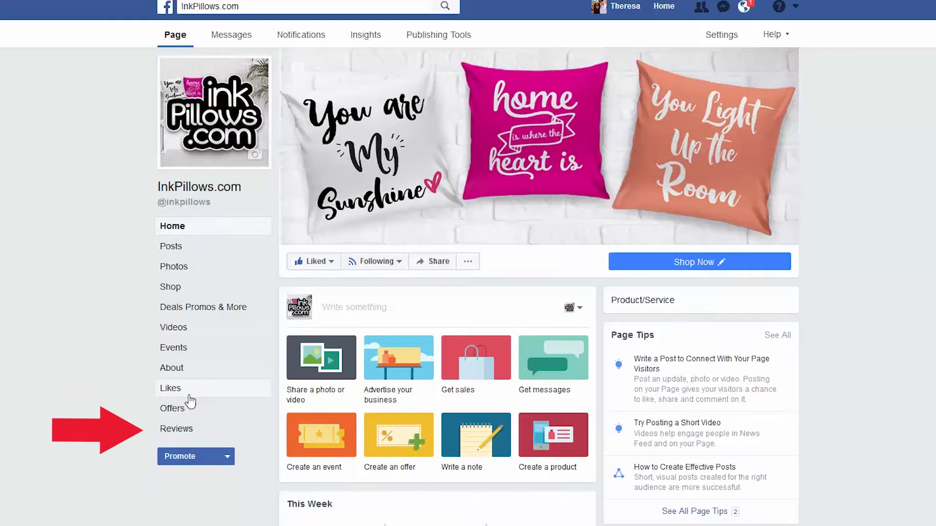
Step: Search Facebook for "instagram" and locate the Instagram Page App among the app results
click(226, 7)
text(instag)
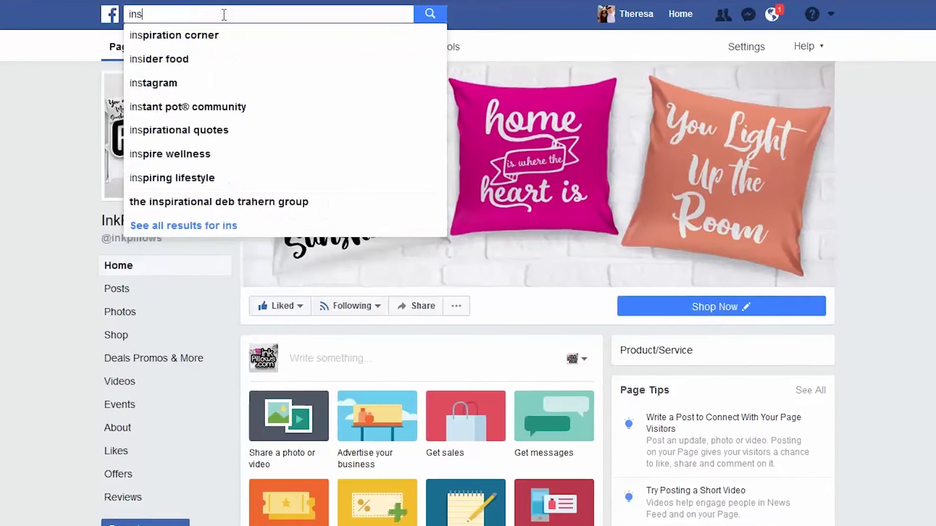
text(ram)
key(Return)
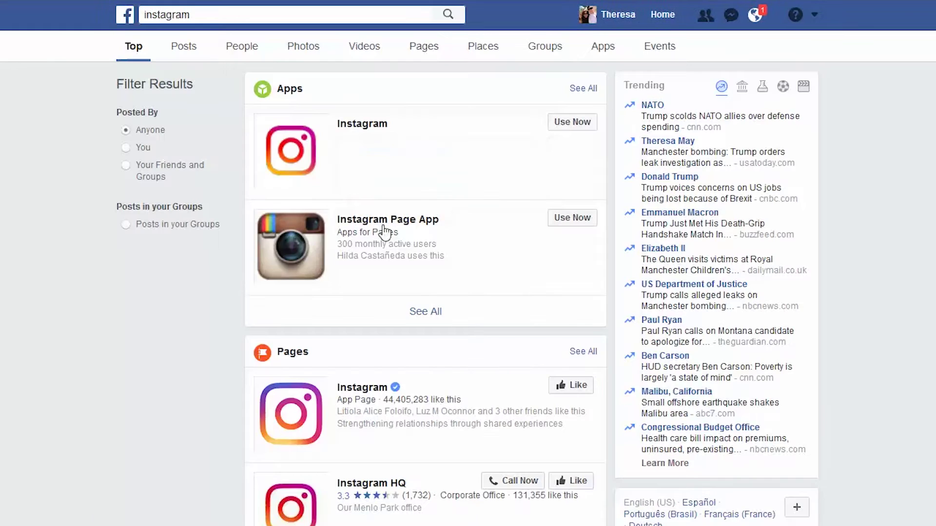
mouse_move(385, 225)
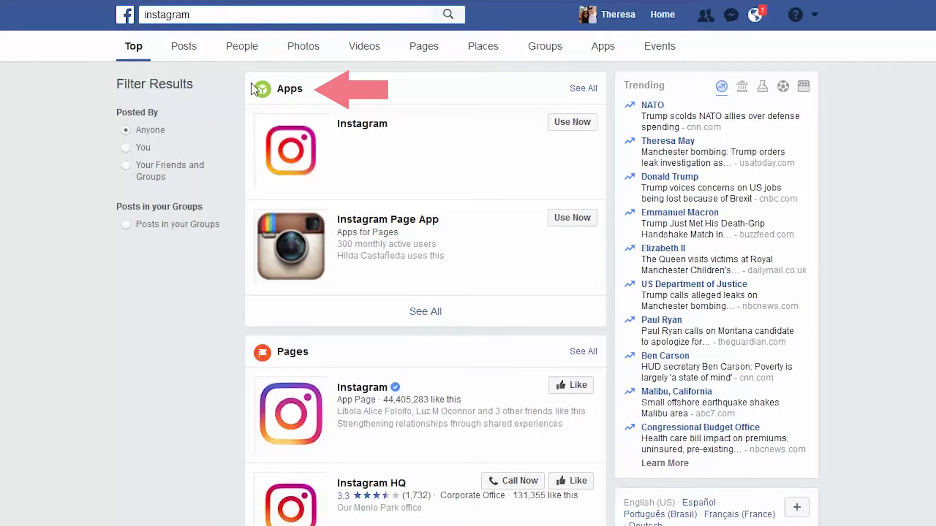
drag(302, 89, 279, 96)
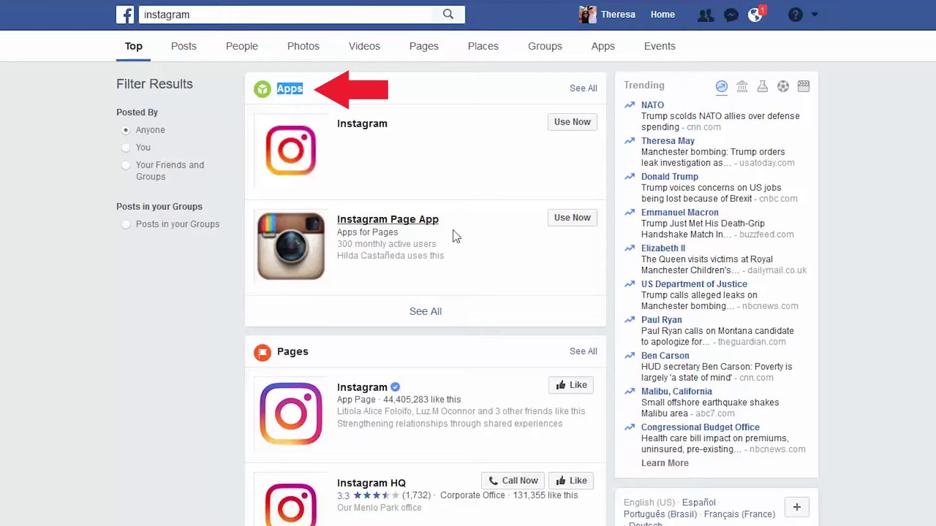
Step: Add the Instagram Page App by Woobox as a page tab on the InkPillows.com Facebook page
click(558, 225)
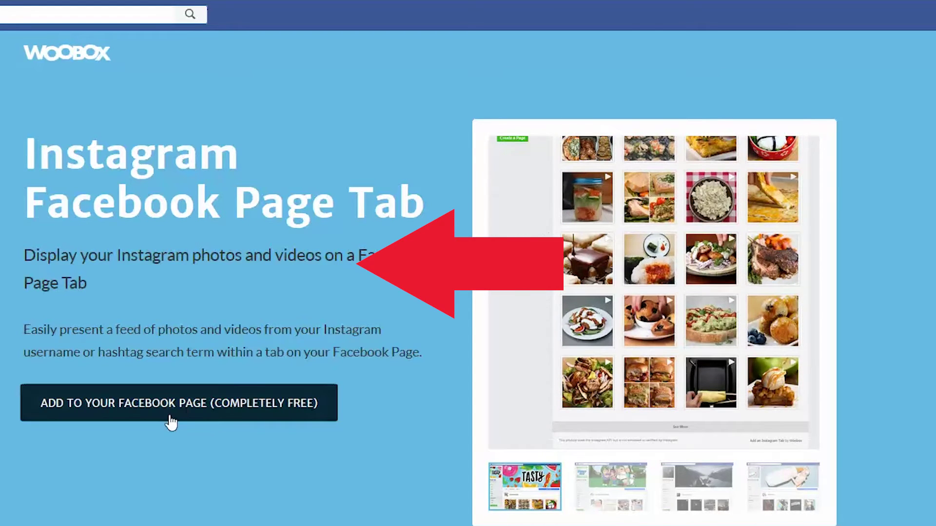
click(170, 417)
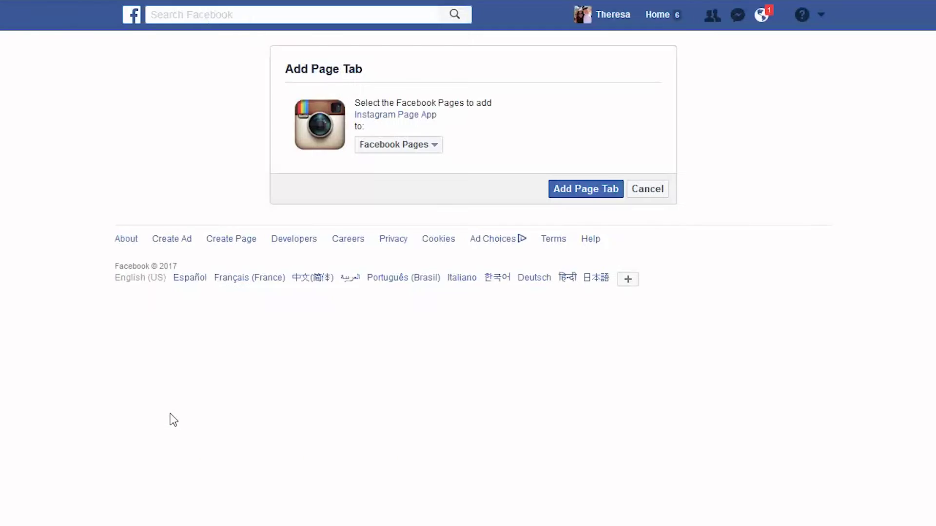
click(399, 144)
click(436, 217)
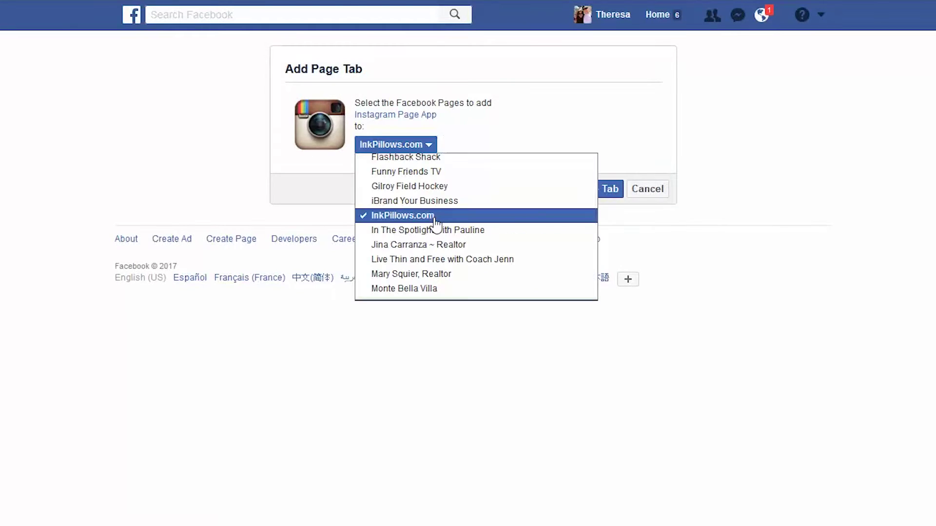
click(532, 128)
click(564, 191)
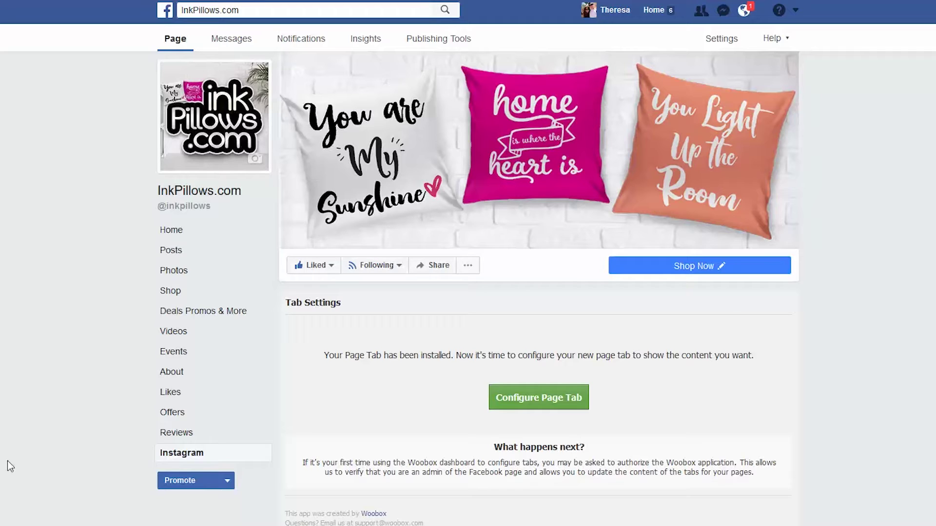
Step: Configure the new Instagram page tab by connecting the inkpillows Instagram account and authorizing Woobox to access it
click(528, 404)
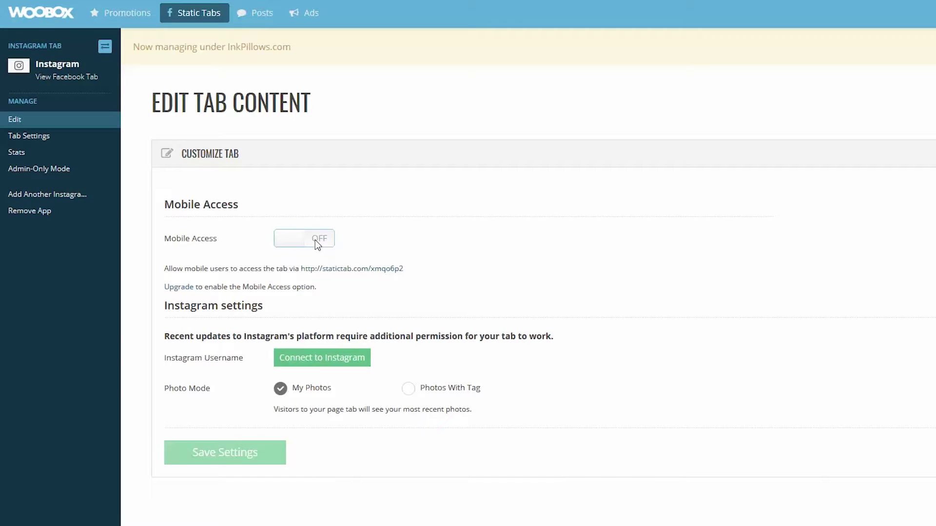
drag(194, 287, 164, 290)
click(322, 359)
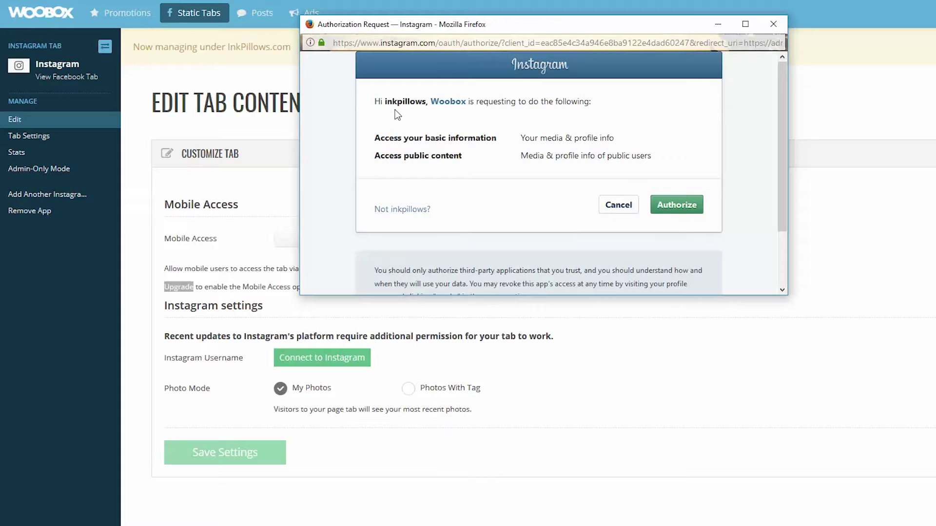
click(685, 214)
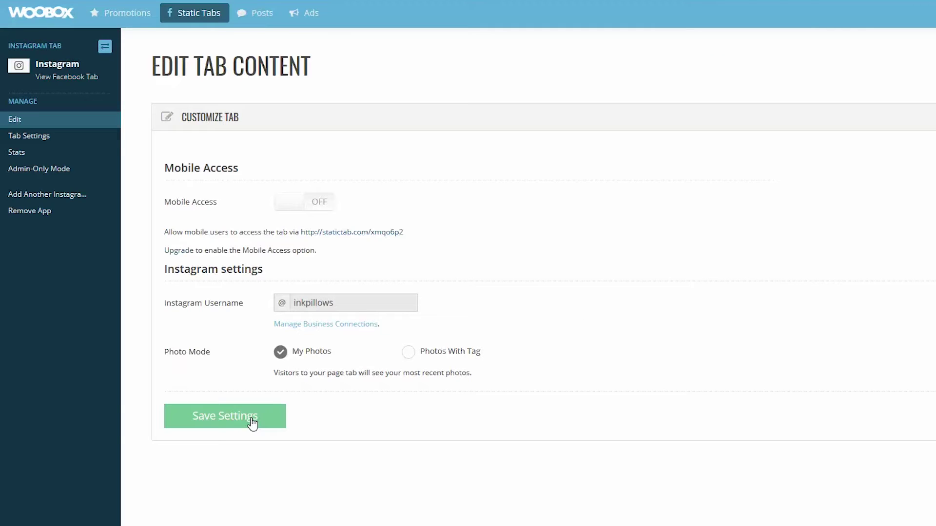
Step: Review the Instagram tab's settings and stats in Woobox, and view the tab on the InkPillows.com Facebook page
click(38, 141)
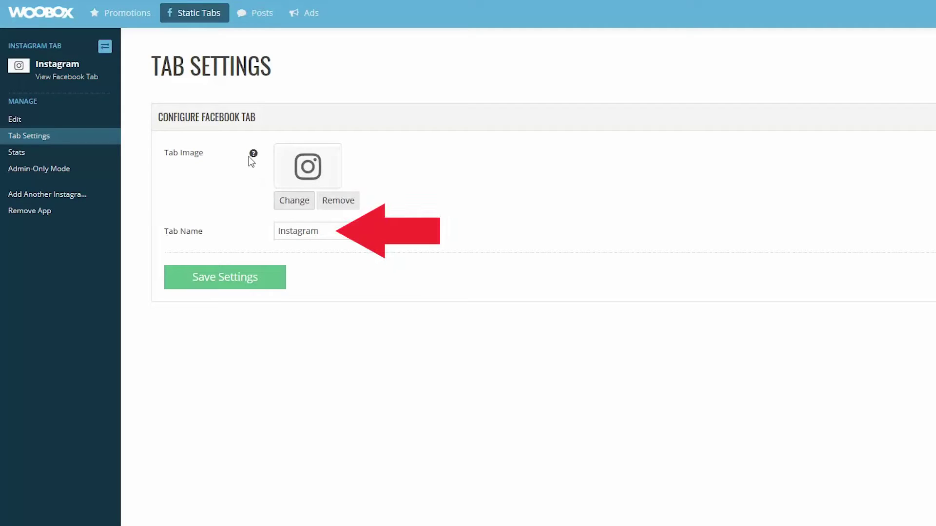
click(22, 154)
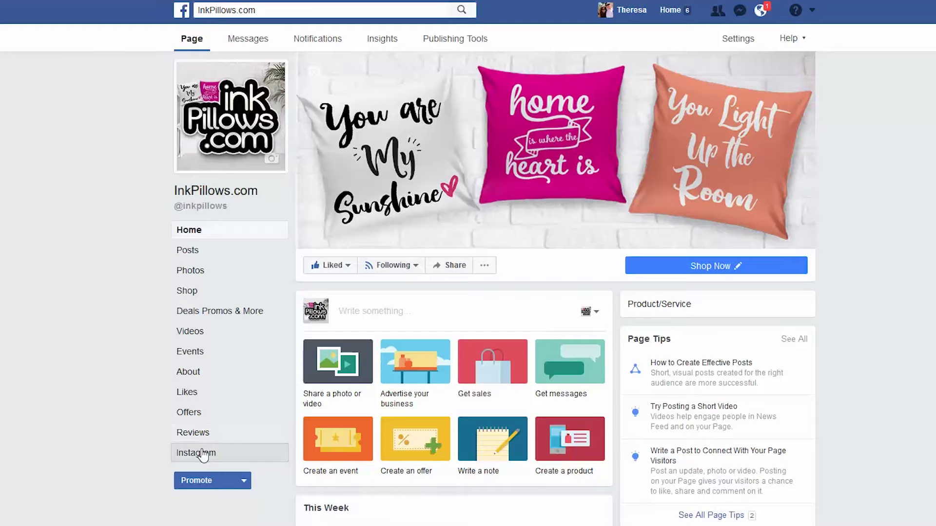
click(201, 453)
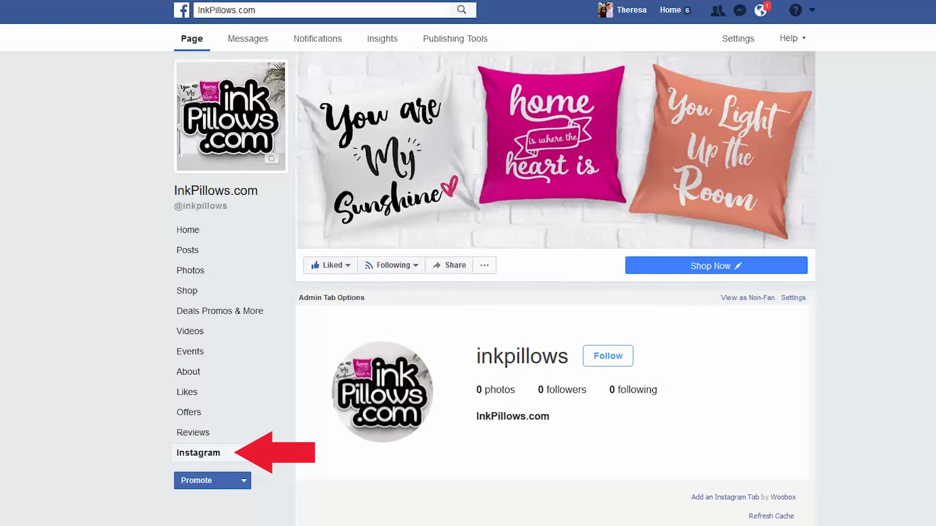
scroll(930, 382, down, 3)
scroll(930, 382, up, 3)
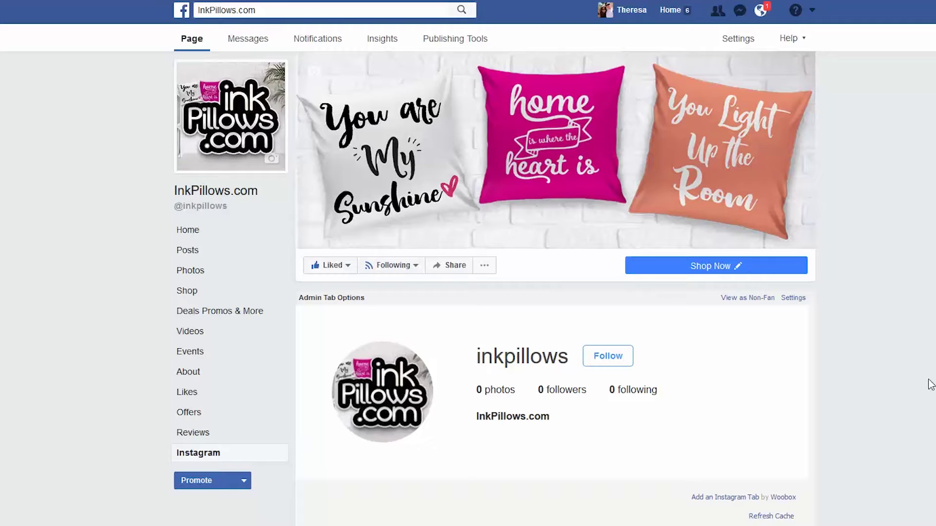
Step: Search Facebook for "YouTube" and locate the Youtube Tab app among the app results
click(307, 9)
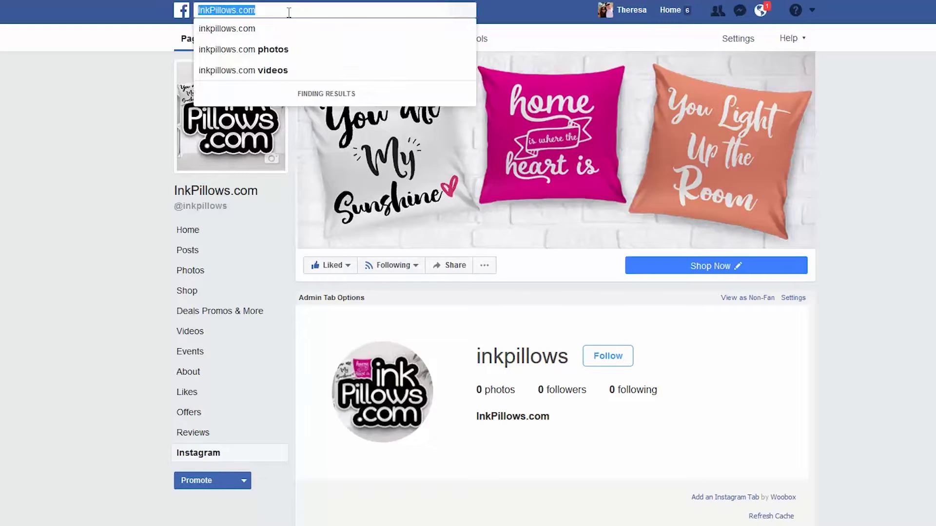
text(YouTube)
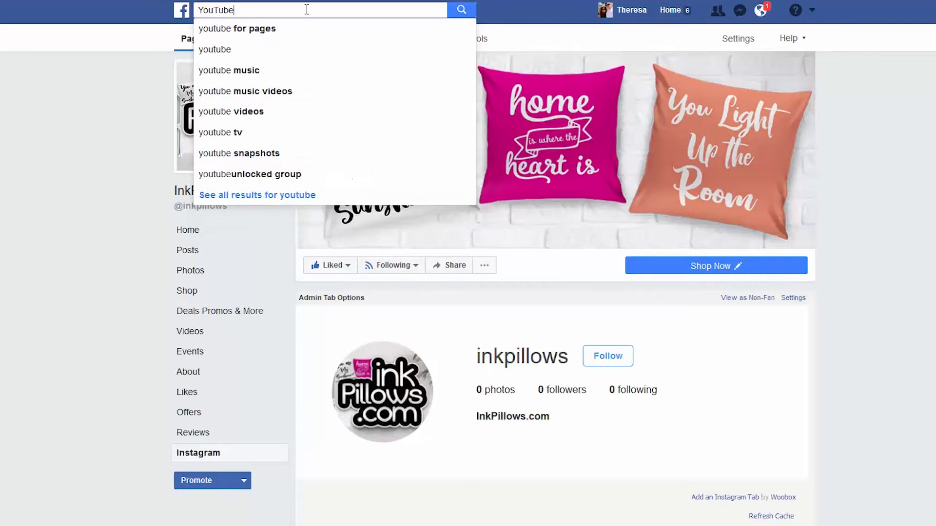
key(Return)
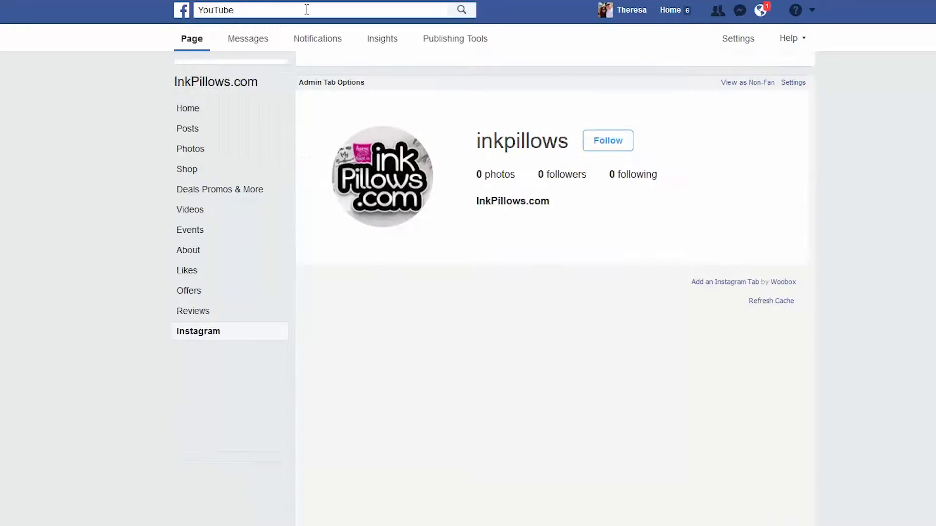
scroll(381, 195, down, 5)
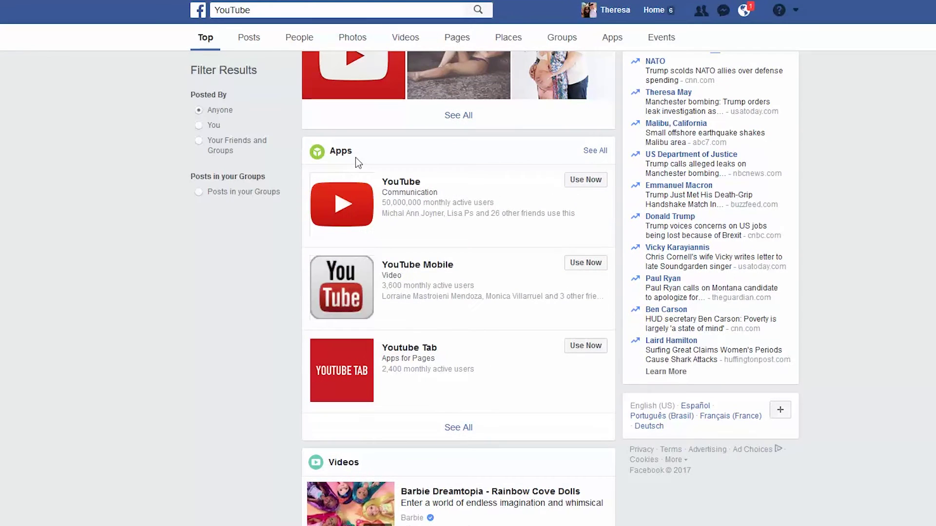
drag(360, 154, 332, 153)
drag(383, 359, 438, 359)
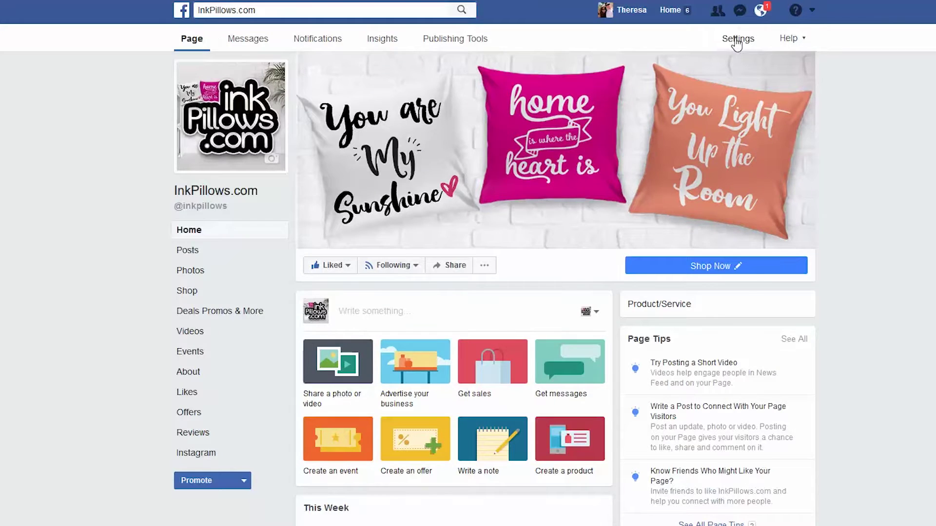
Step: Connect the existing inkpillows Instagram account to the page for Instagram Ads, entering its username and account password
click(734, 41)
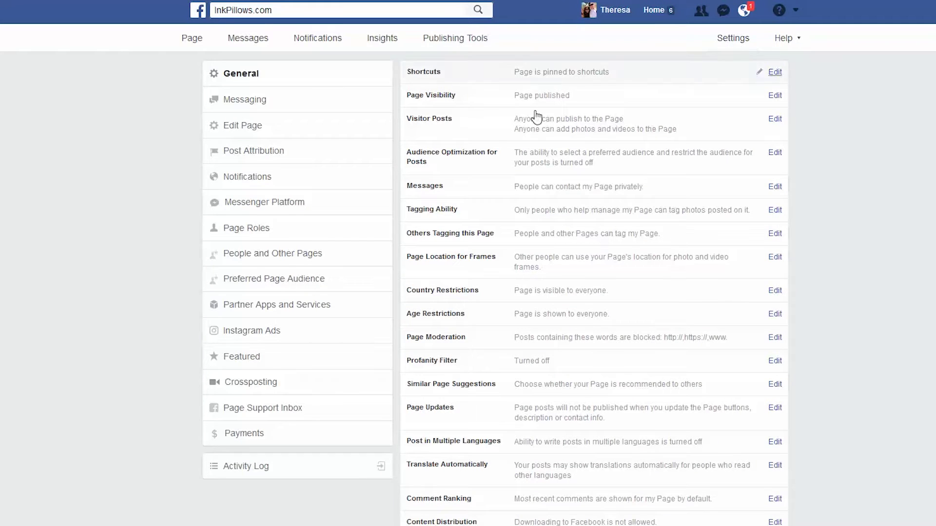
click(227, 333)
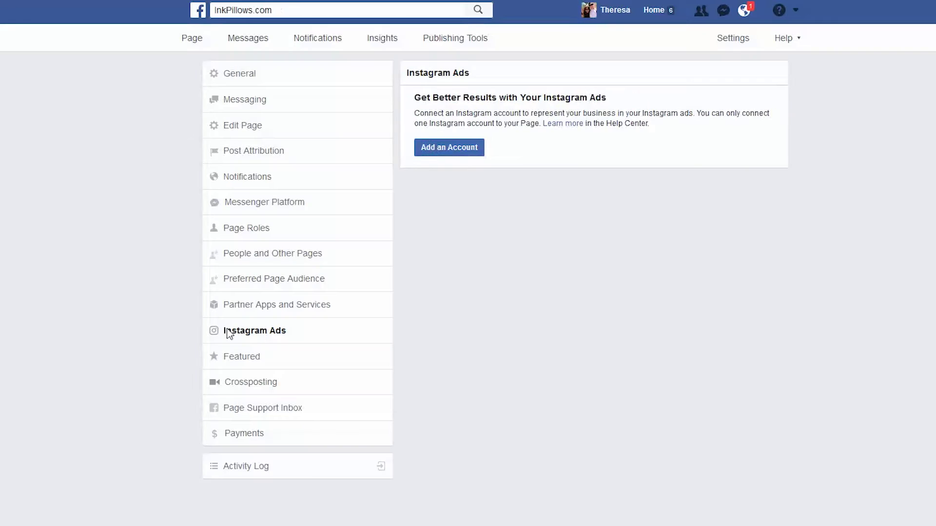
click(461, 143)
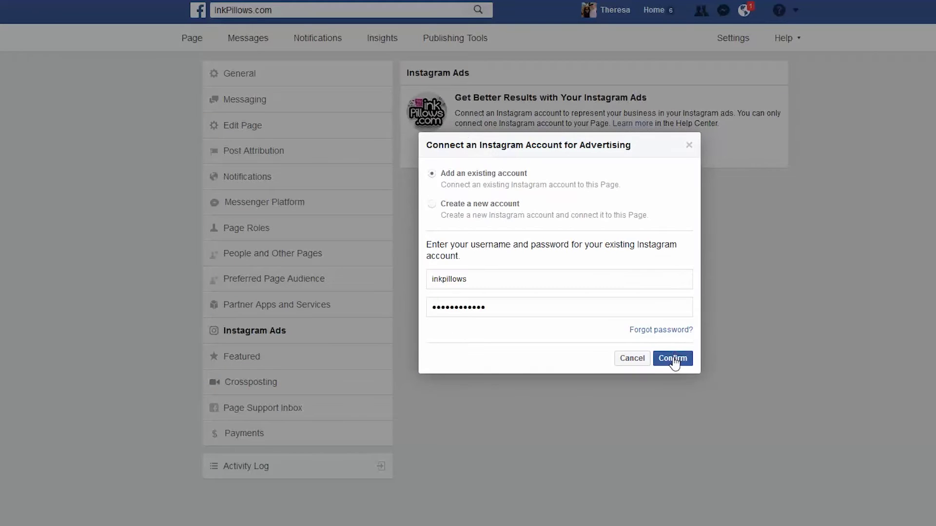
click(672, 359)
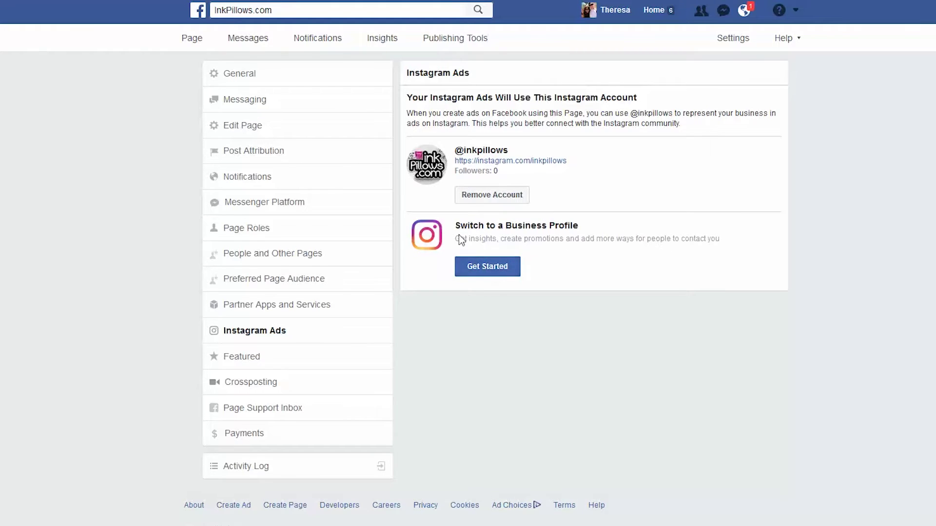
Step: Switch the connected Instagram account to a business profile, using the contact information imported from the page
click(504, 268)
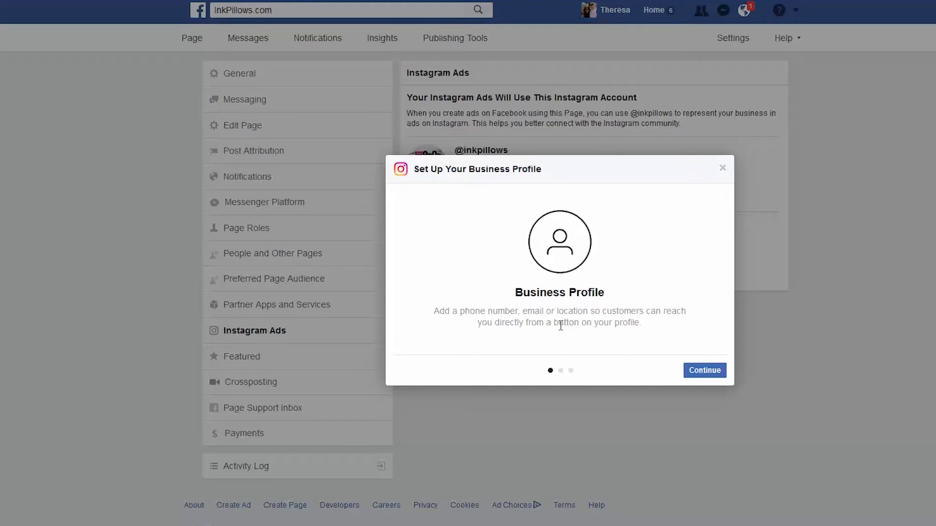
click(699, 375)
click(701, 374)
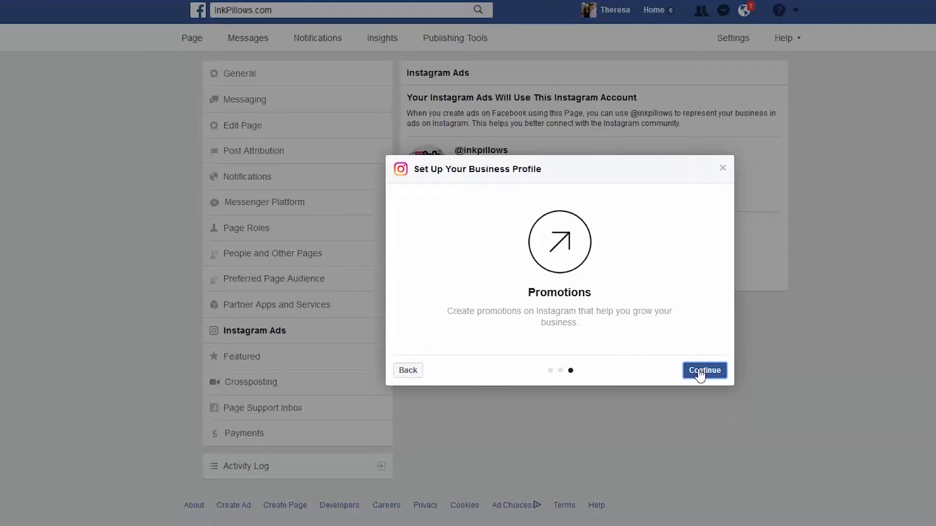
click(700, 375)
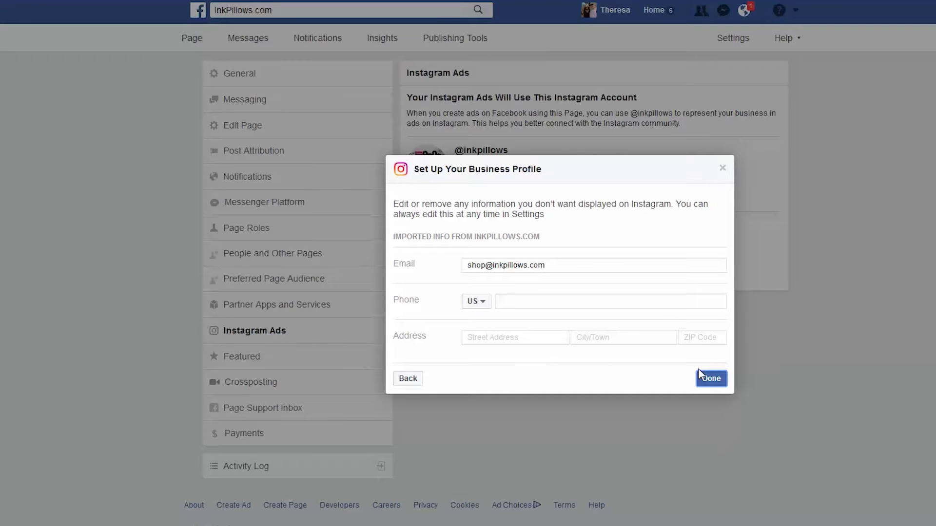
click(523, 302)
click(716, 382)
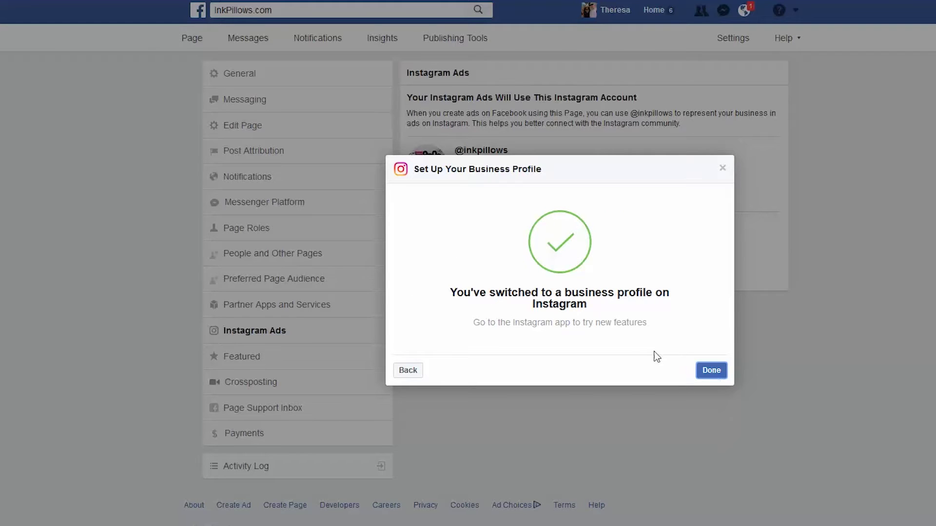
click(711, 371)
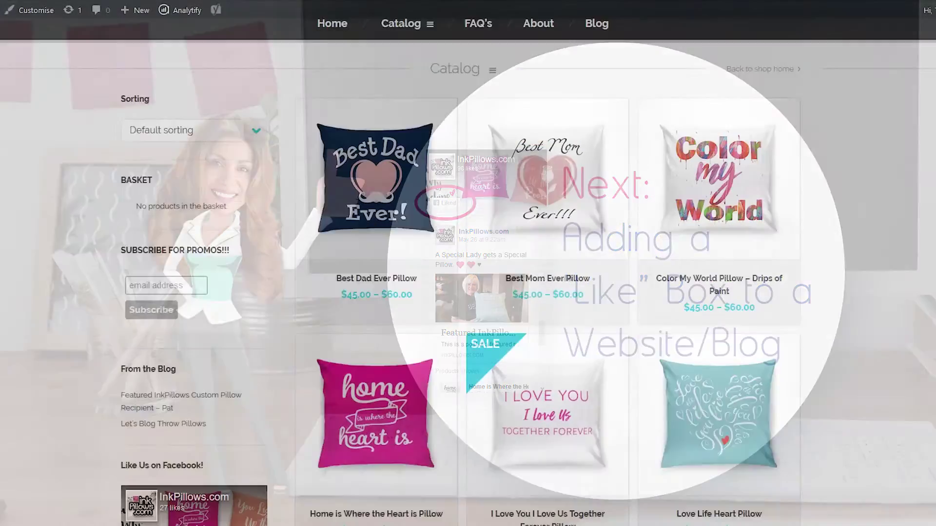
Step: View the "Like Us on Facebook!" box in the sidebar of the InkPillows shop catalog
scroll(468, 263, down, 5)
scroll(468, 263, down, 1)
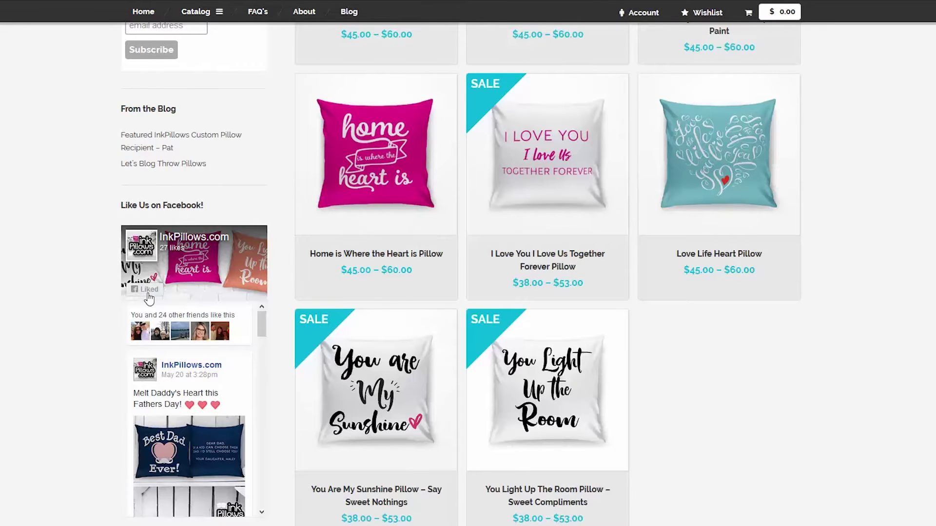
scroll(149, 299, down, 1)
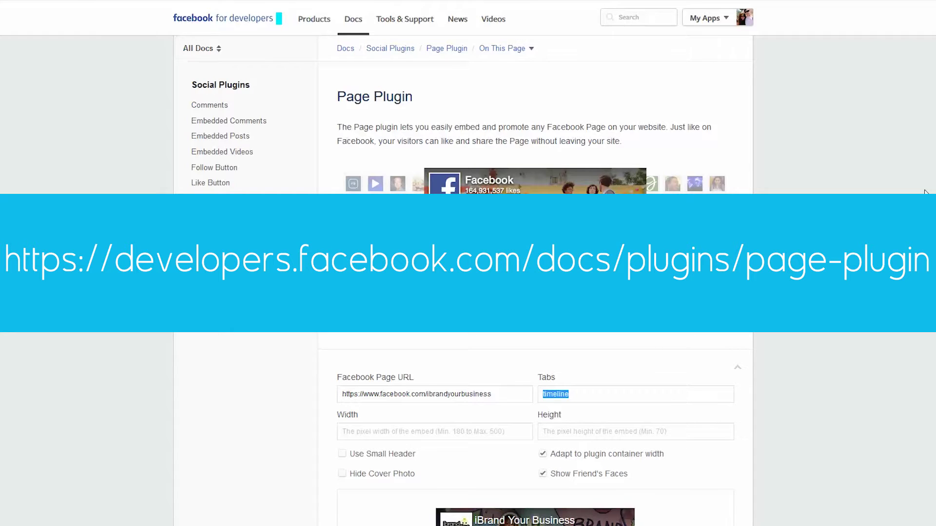
scroll(925, 193, down, 4)
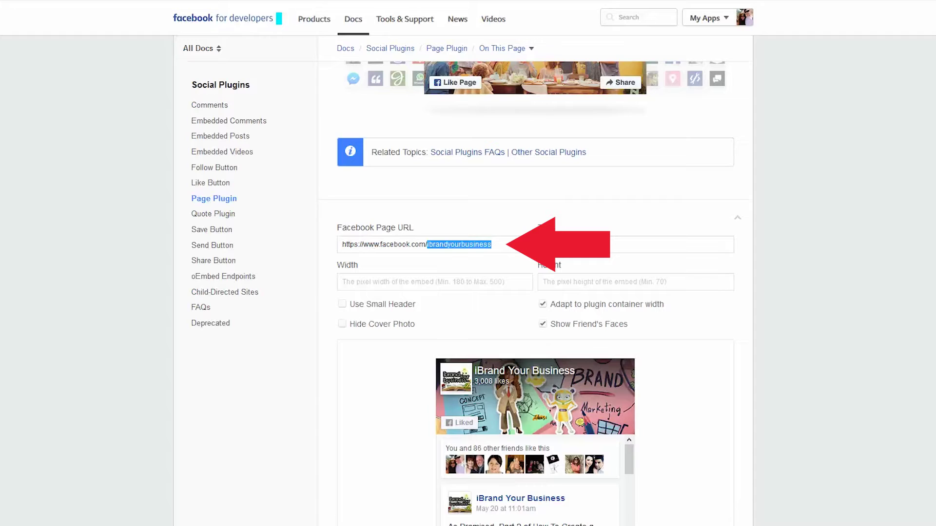
text(inkpill)
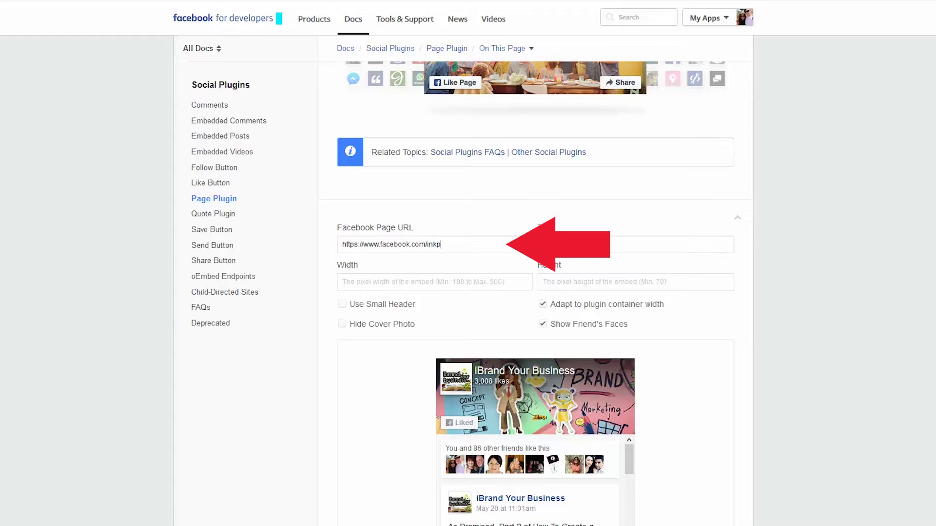
text(store)
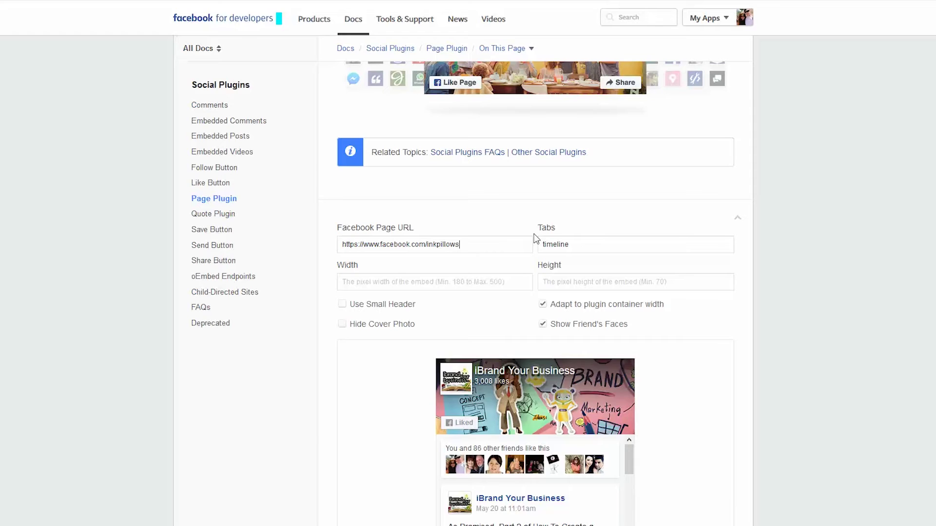
key(Tab)
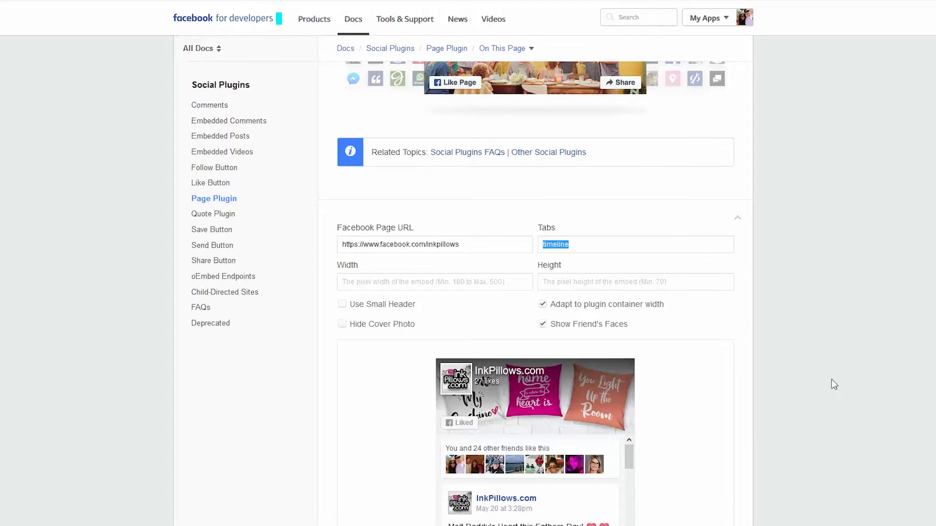
Step: Try the Use Small Header and Hide Cover Photo options on the Page Plugin preview
scroll(833, 384, down, 1)
click(459, 174)
click(565, 211)
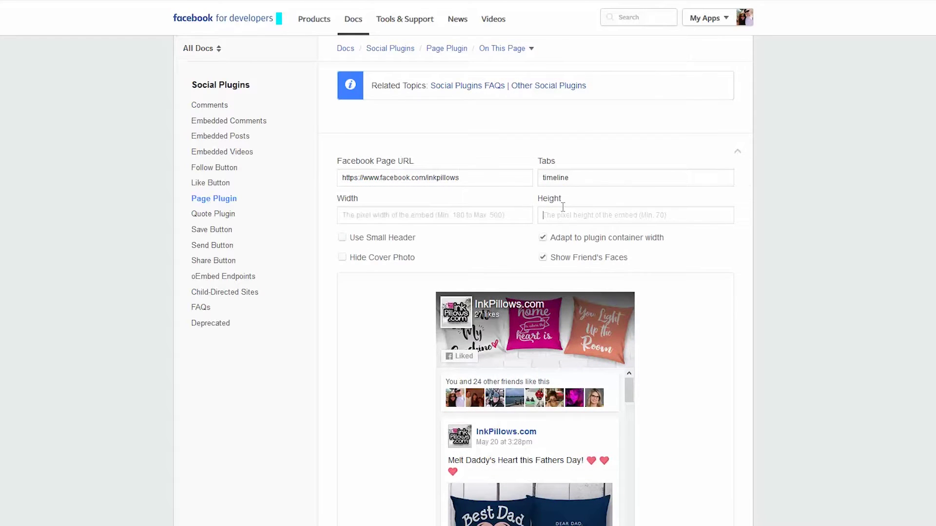
click(343, 238)
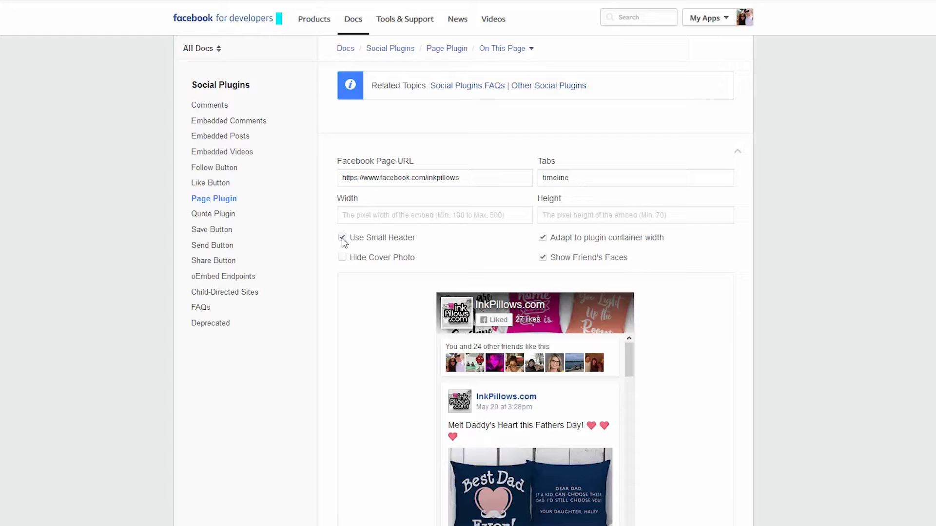
click(342, 258)
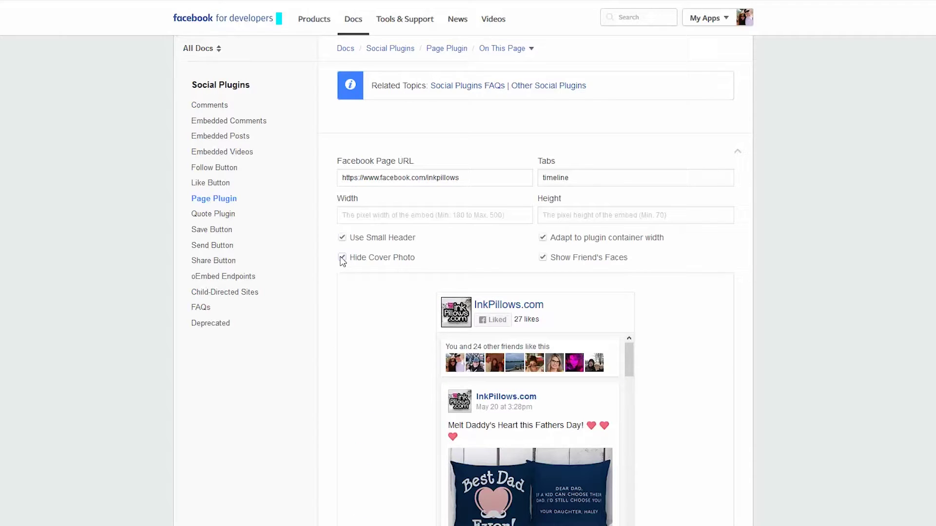
click(342, 259)
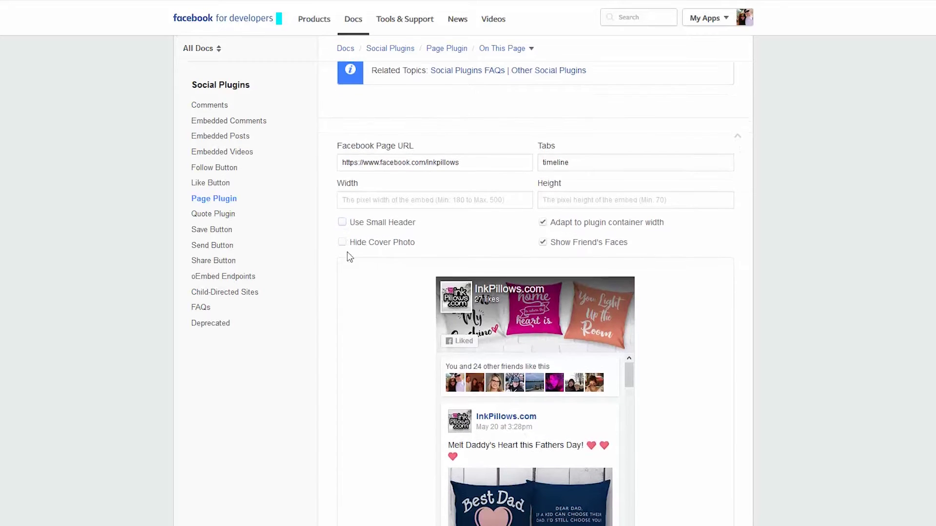
Step: Generate the Page Plugin's JavaScript SDK code, and copy both code blocks together by way of Notepad
scroll(352, 292, down, 3)
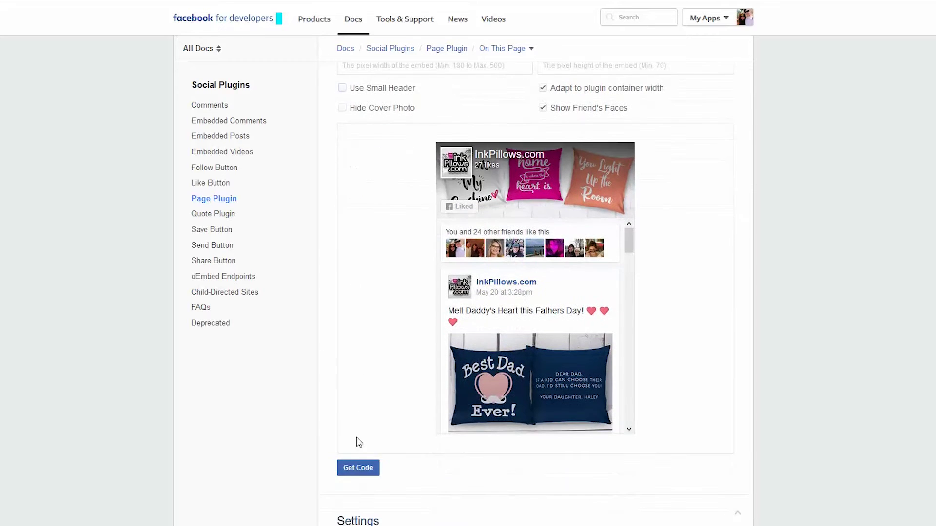
click(357, 471)
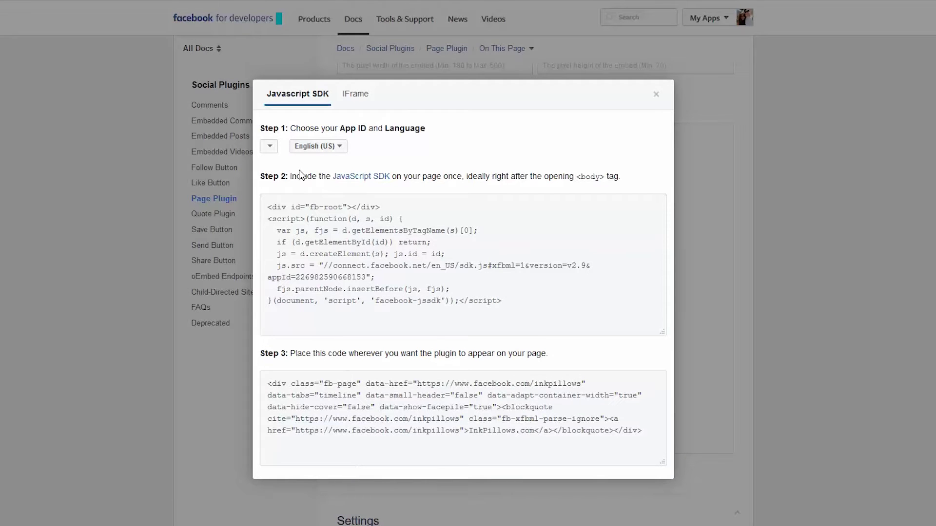
drag(425, 128, 289, 130)
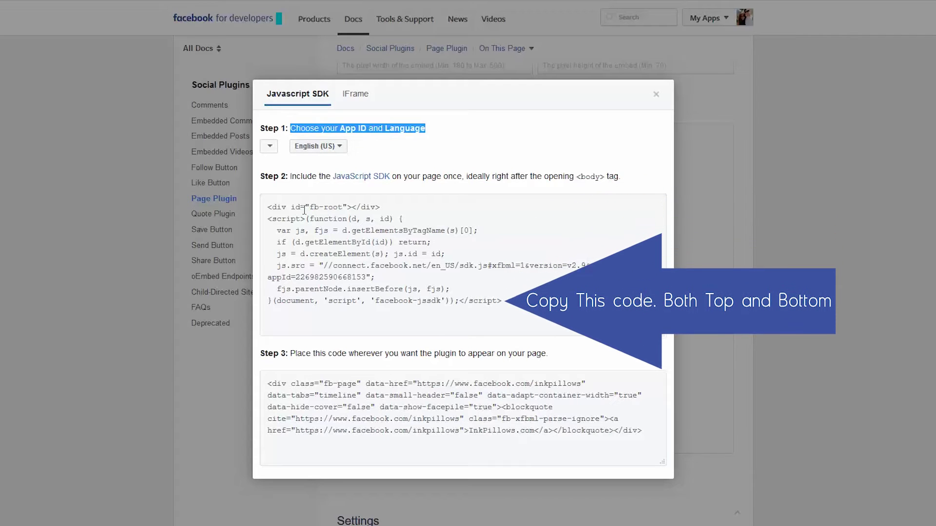
drag(264, 204, 581, 317)
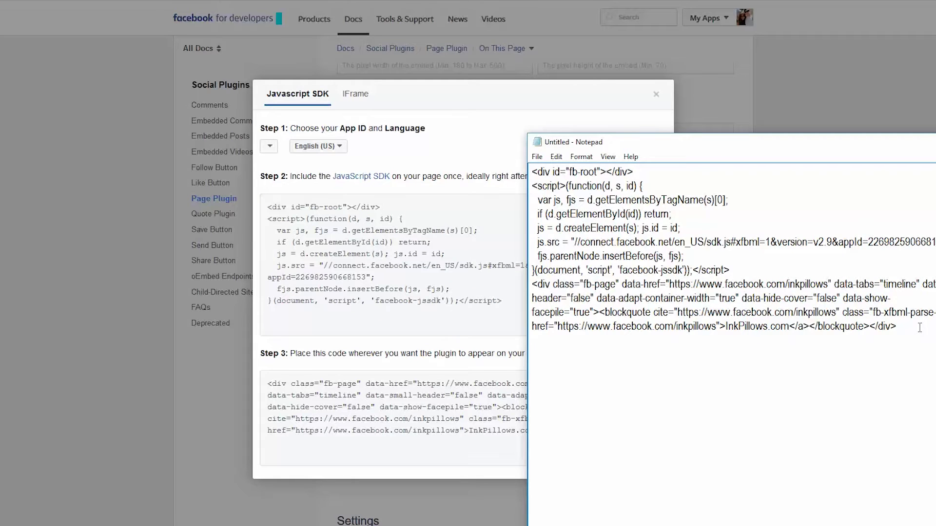
drag(920, 328, 459, 119)
key(ctrl+c)
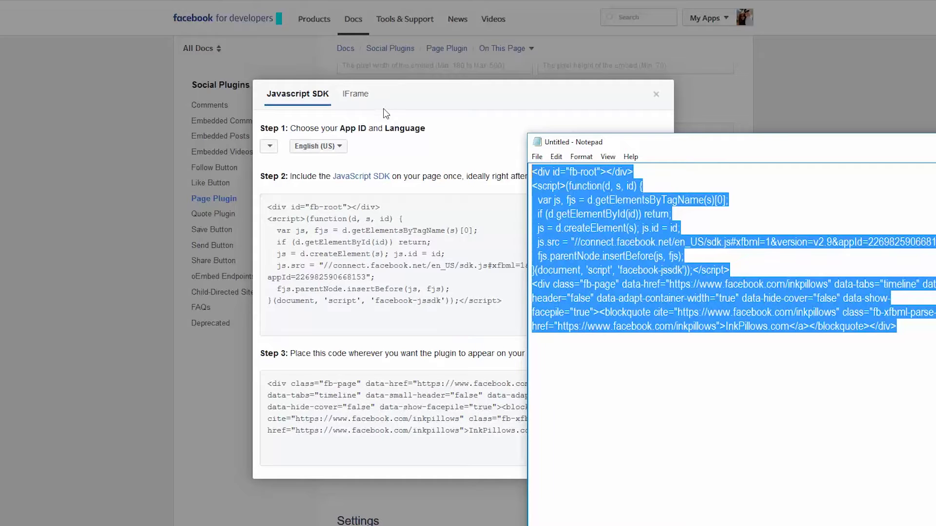
Step: Switch to the WordPress Widgets page and add a Text widget to the Default sidebar
mouse_move(326, 4)
click(95, 1)
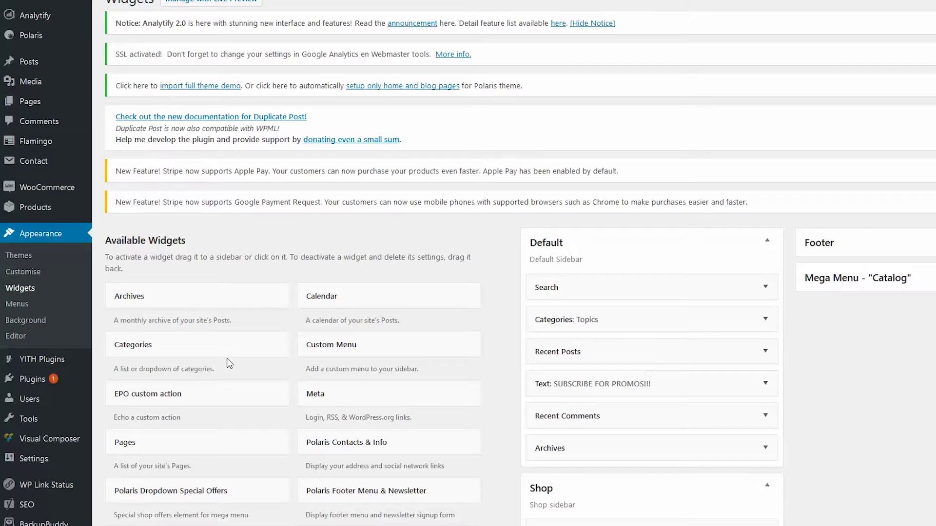
click(16, 295)
scroll(515, 306, down, 4)
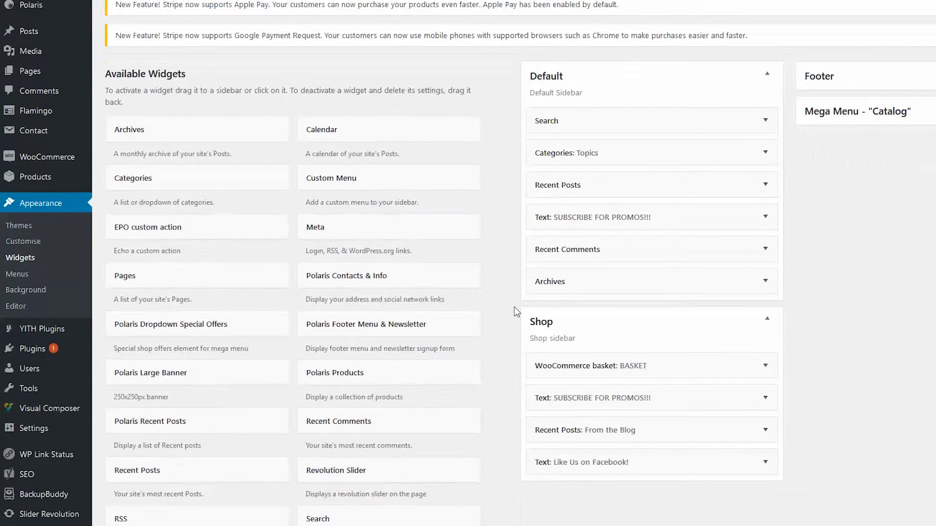
scroll(515, 314, down, 5)
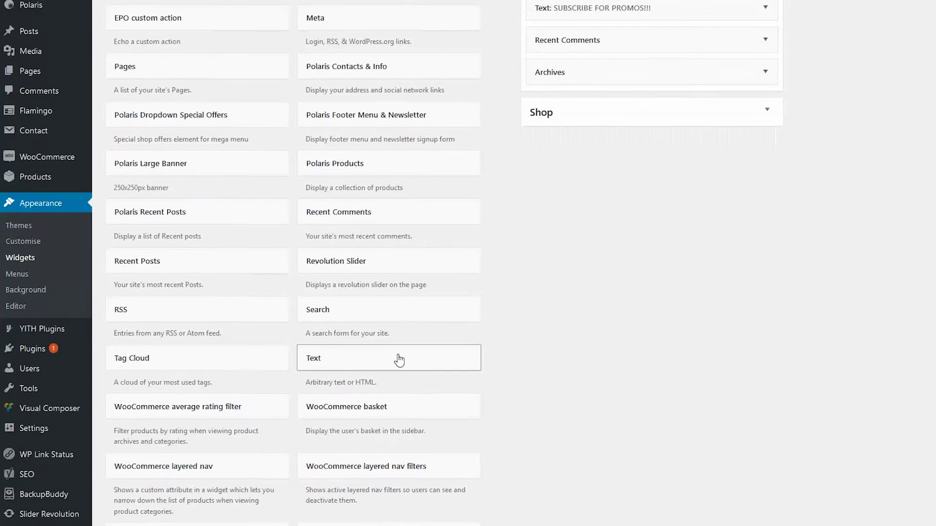
click(342, 364)
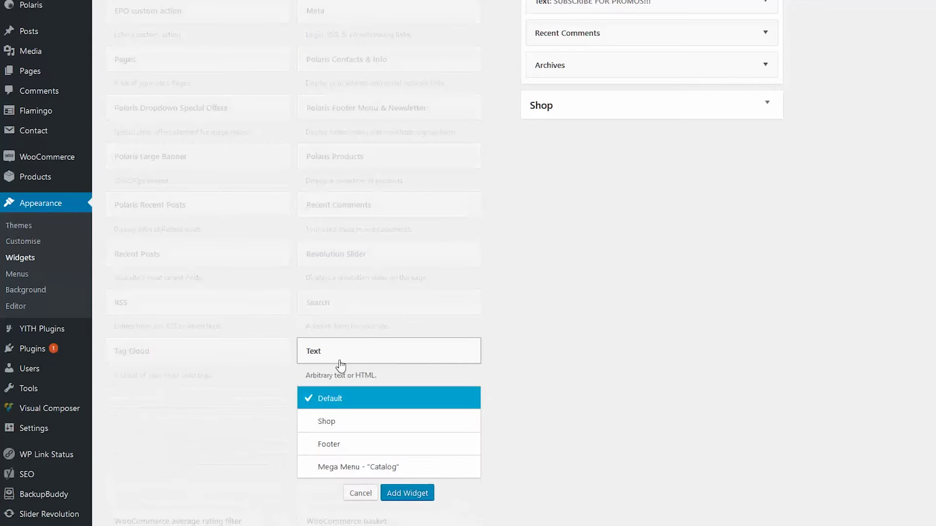
click(415, 493)
Step: Move the new Text widget in the Default sidebar directly below the "SUBSCRIBE FOR PROMOS!!!" widget
scroll(590, 391, up, 5)
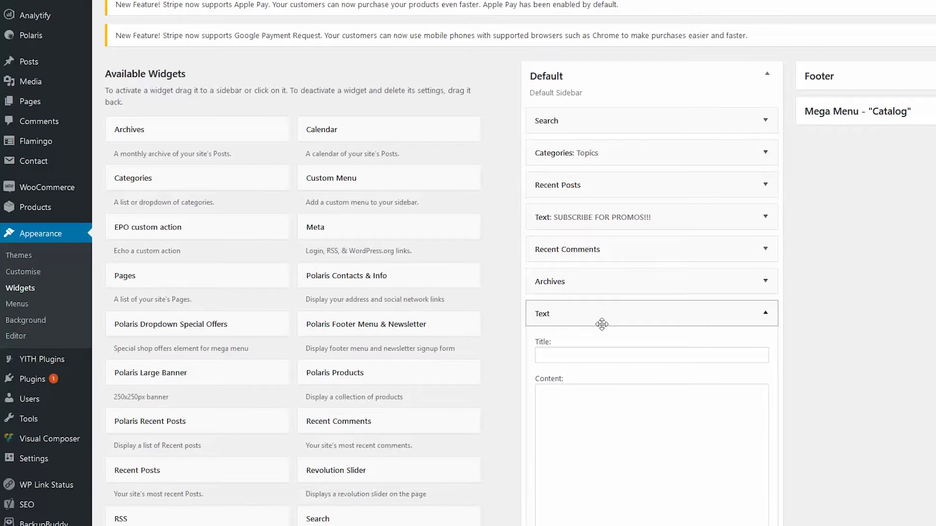
drag(603, 318, 603, 249)
drag(603, 248, 603, 249)
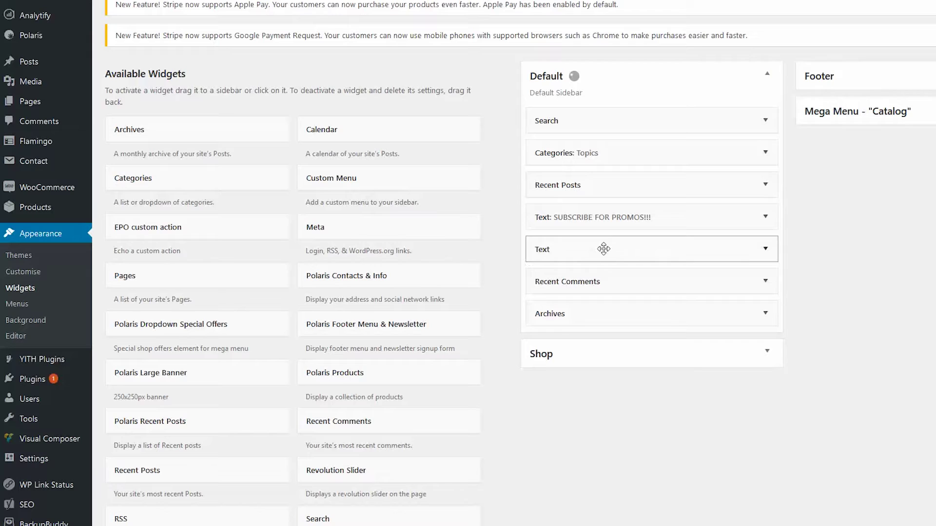
Step: Paste the copied Facebook Page Plugin code into the content of the new Text widget
click(766, 249)
scroll(623, 349, down, 2)
click(623, 349)
key(ctrl+v)
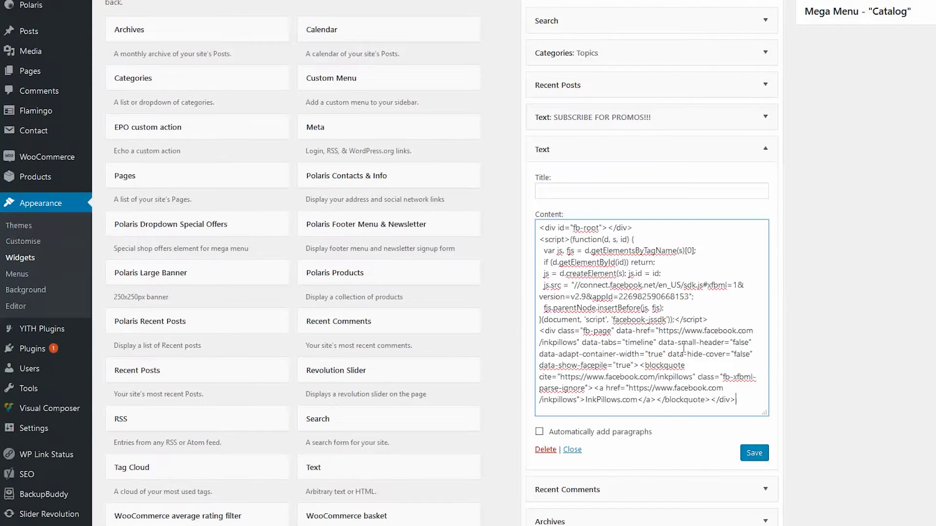
Step: Title the new Text widget "Like Us on Facebook!" and save it
click(601, 190)
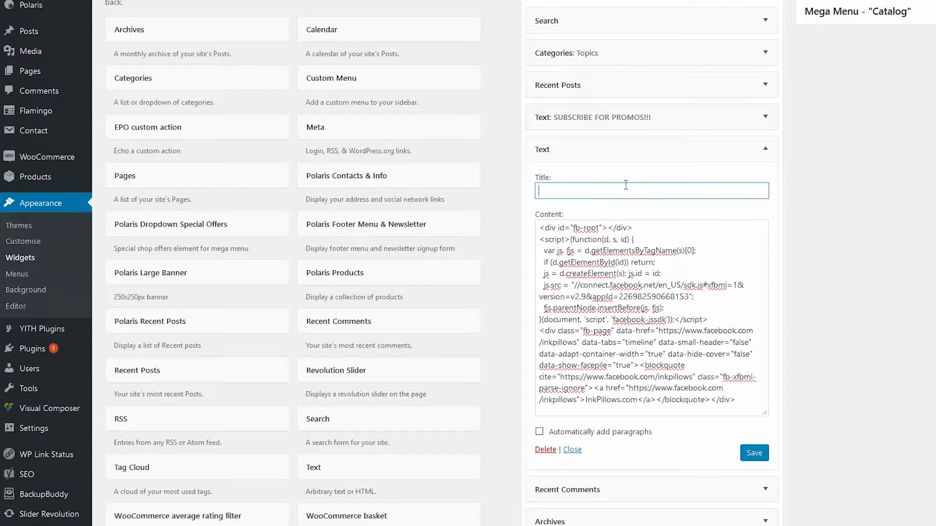
text(Like)
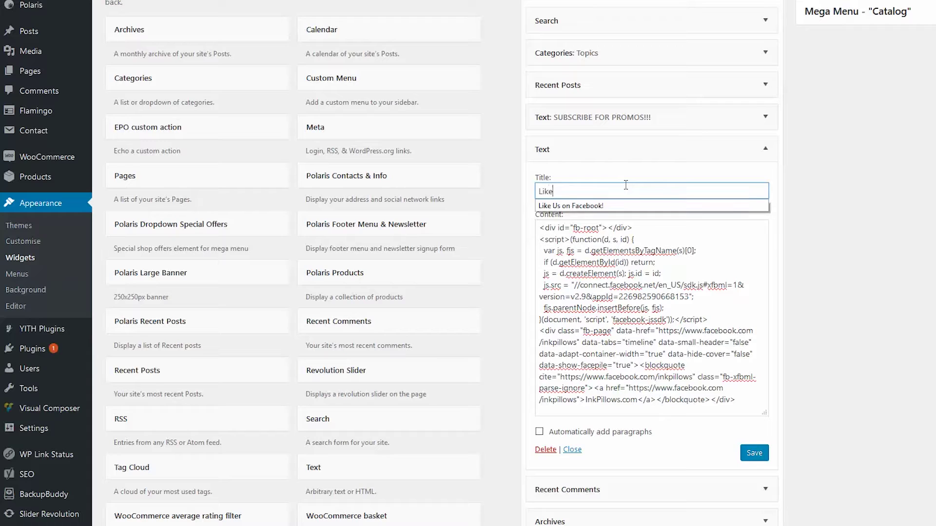
click(624, 207)
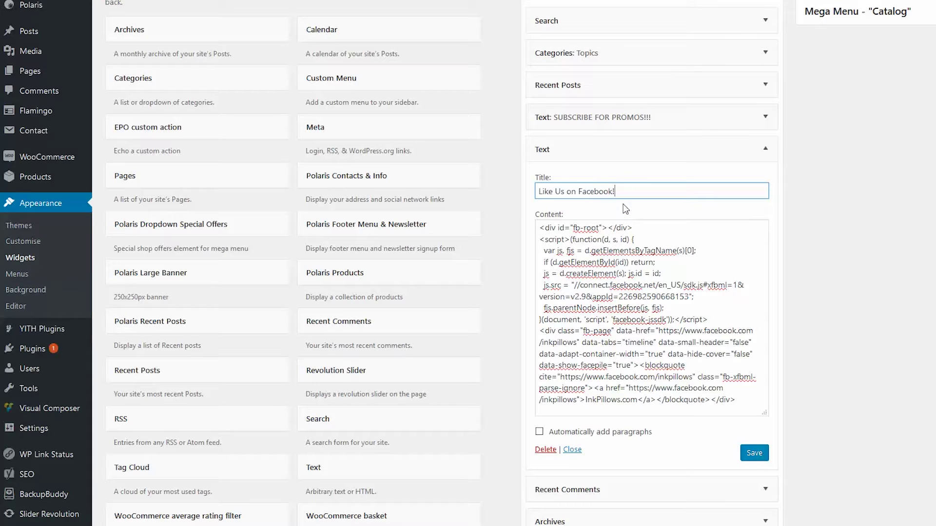
click(750, 454)
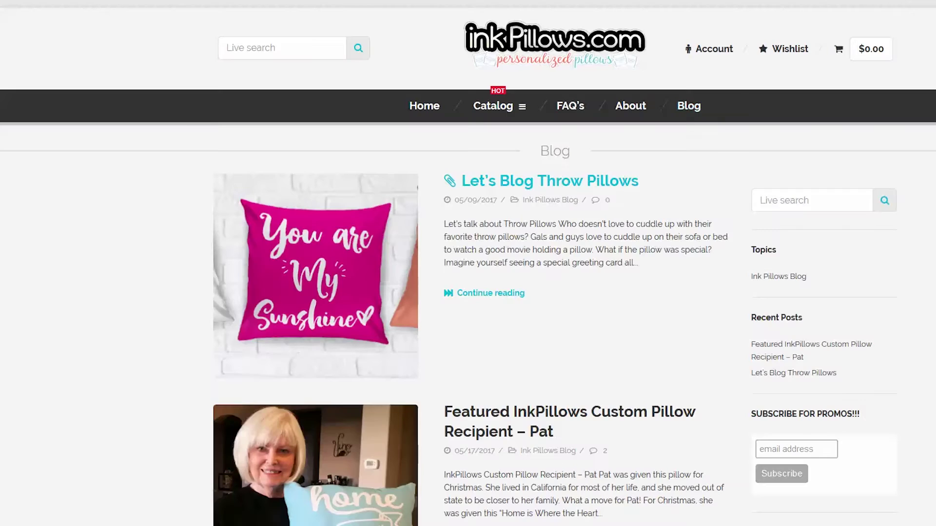
Step: View the "Like Us on Facebook!" box in the blog's sidebar and open the InkPillows.com Facebook page from it
scroll(468, 263, down, 5)
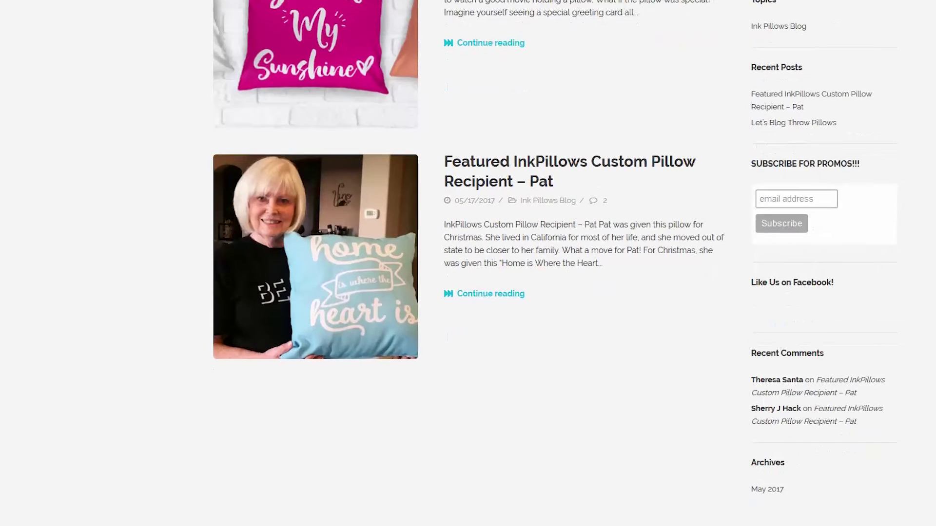
scroll(783, 168, down, 3)
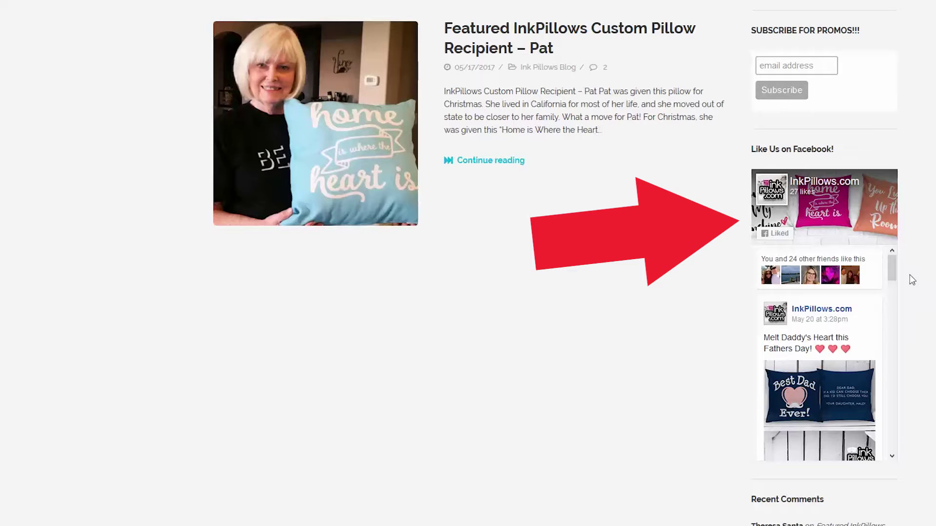
drag(896, 264, 836, 189)
click(831, 184)
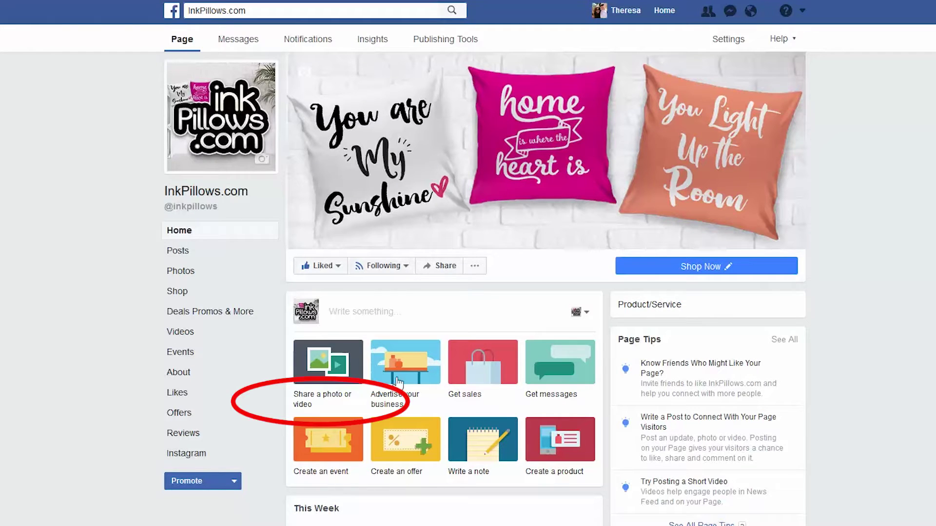
Step: Upload the video file HowtoFollowonFB_FINAL.mp4 to a new post on the InkPillows.com Facebook page
click(342, 364)
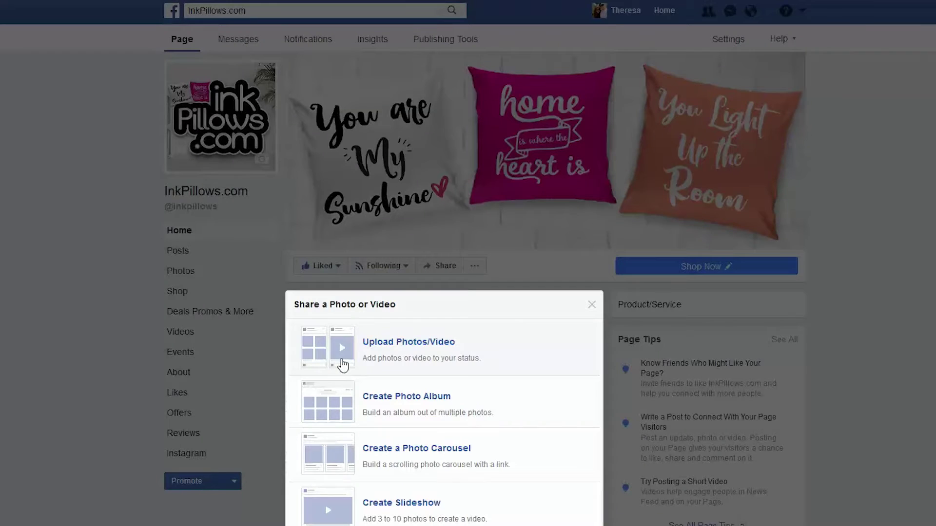
click(391, 355)
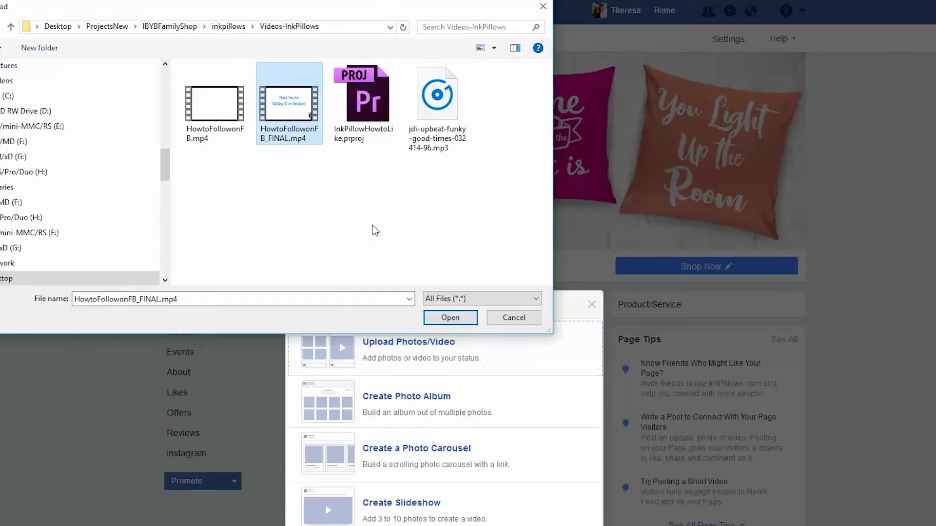
click(447, 321)
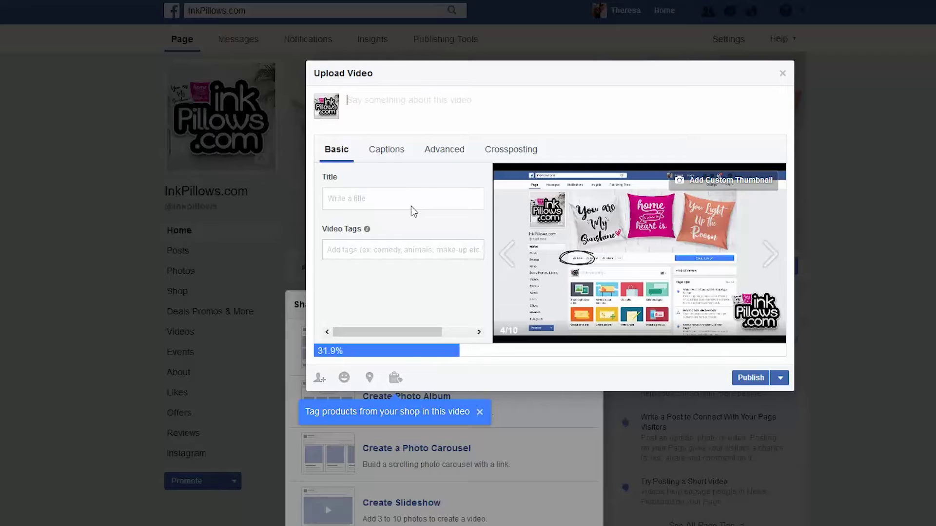
Step: Enter the post text 'We <3 "Likes." Come and Hang out With US!' and title the video 'How to "Like" and "Follow" Our Page'
click(411, 200)
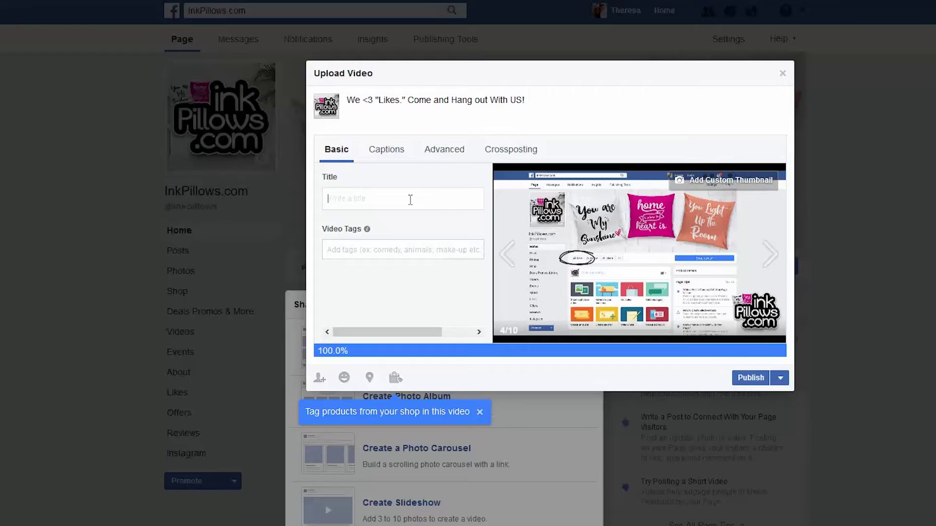
text(How to "Like" and "Follow" Our Page)
key(Tab)
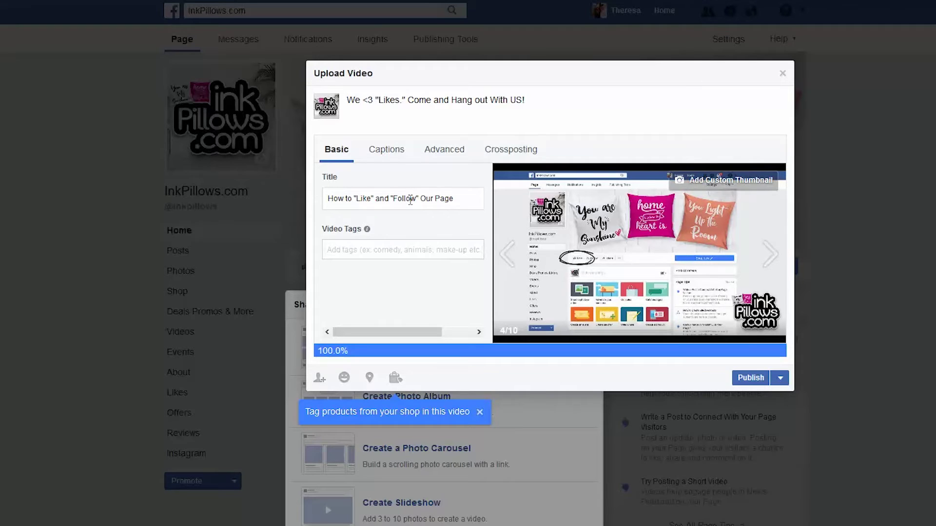
Step: Enter the video tags "facebook, ecommerce, pillows, gifts"
text(faceboo)
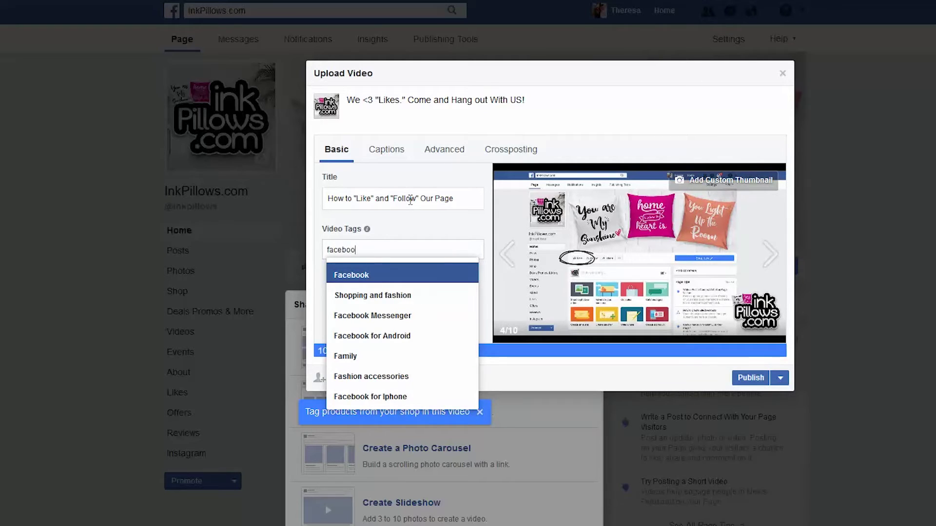
text(k,)
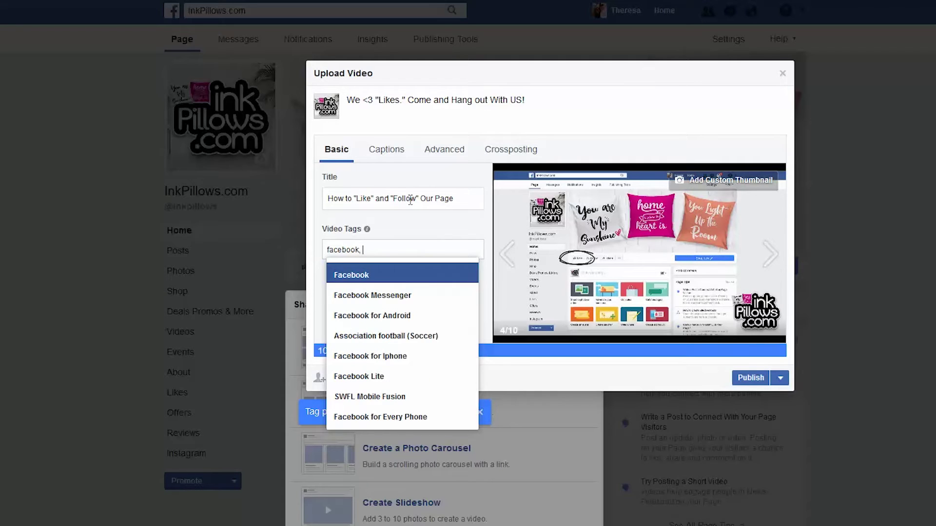
text(ecommerce, pillows)
mouse_move(367, 233)
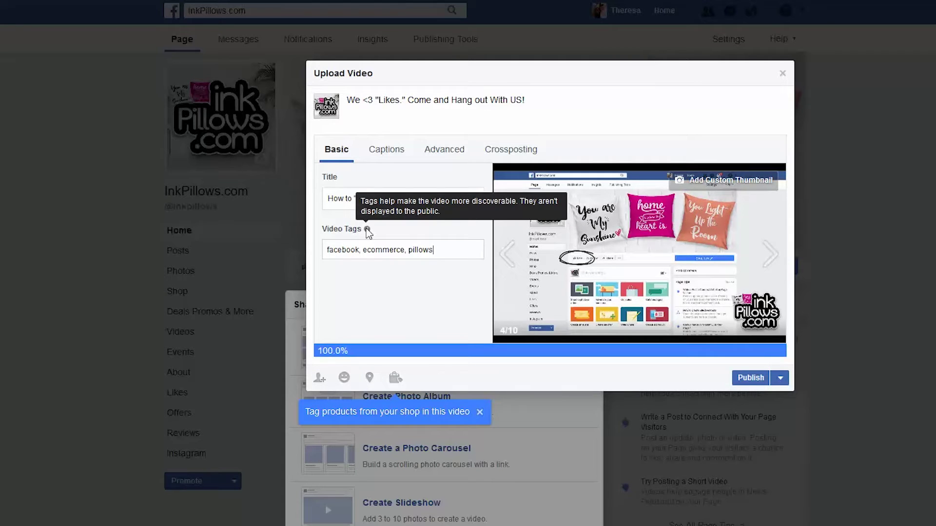
Step: Review the video's caption, advanced distribution, 360° format and crossposting options
click(386, 149)
mouse_move(402, 185)
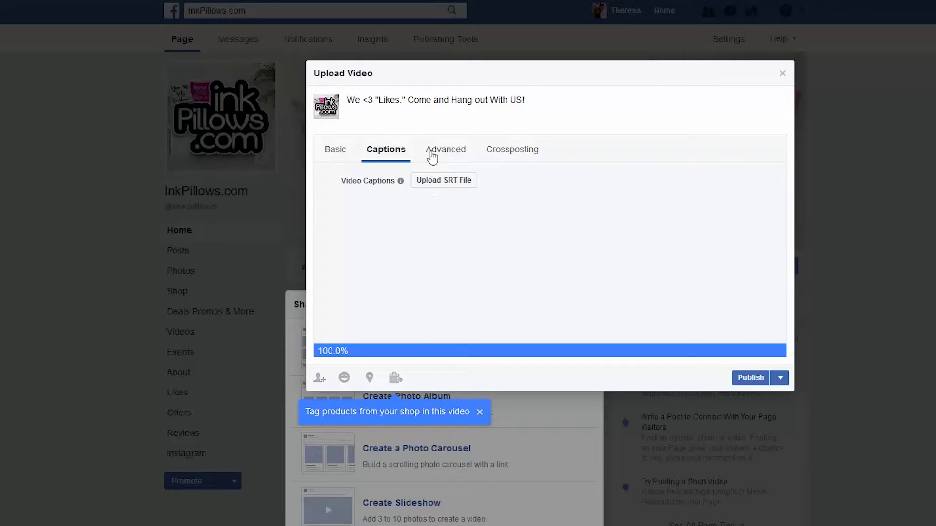
click(431, 150)
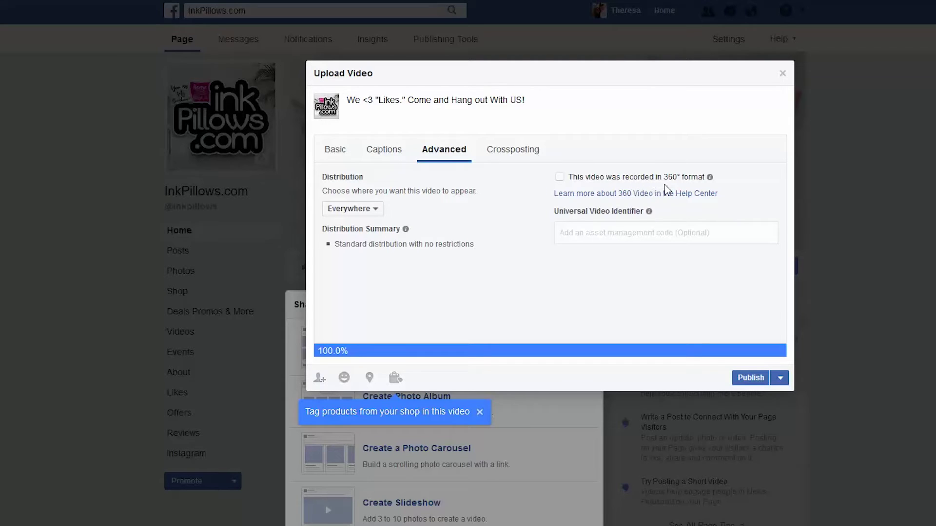
mouse_move(710, 178)
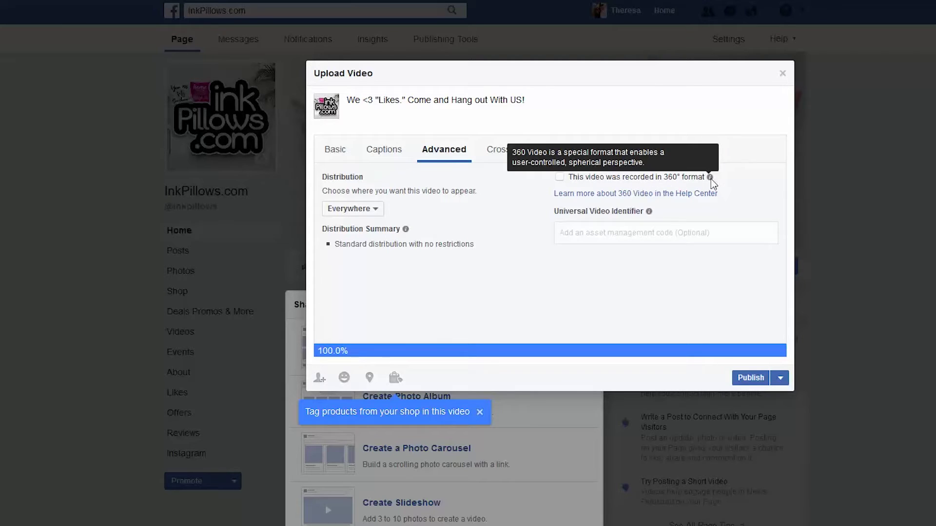
click(508, 157)
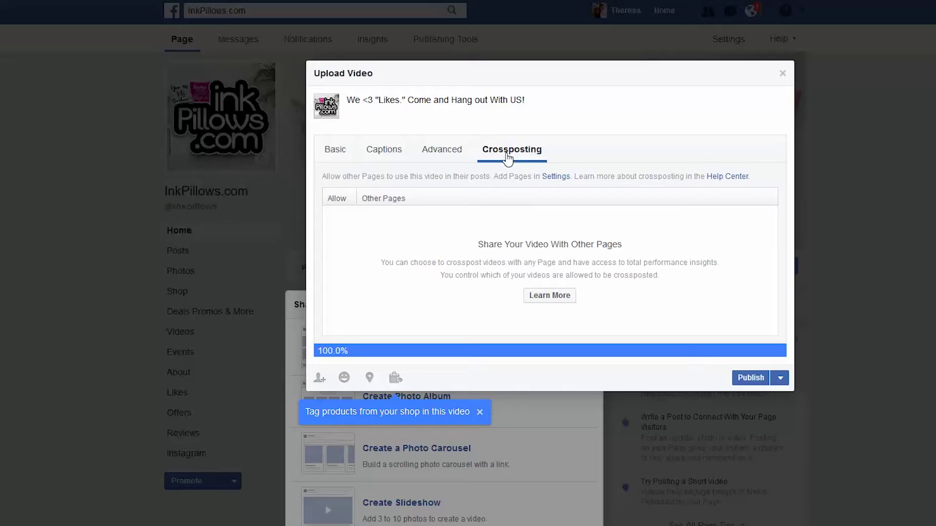
drag(476, 245, 692, 279)
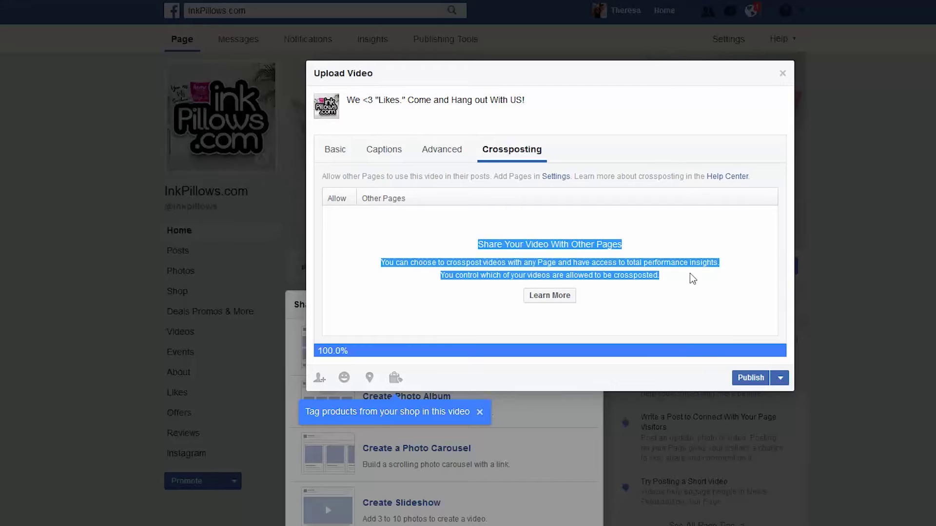
Step: Replace "Our Page" in the video title with "InkPillows Facebook Page" and publish the video post
click(335, 153)
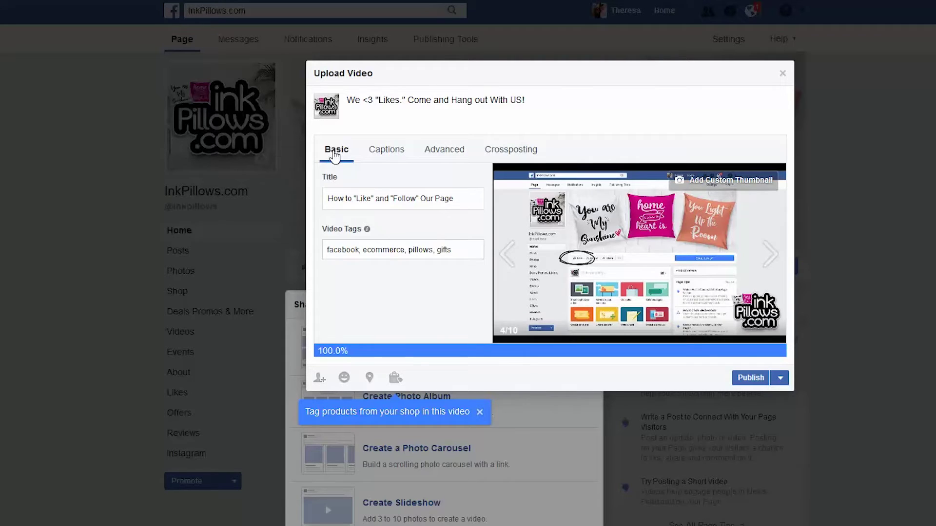
drag(420, 199, 565, 105)
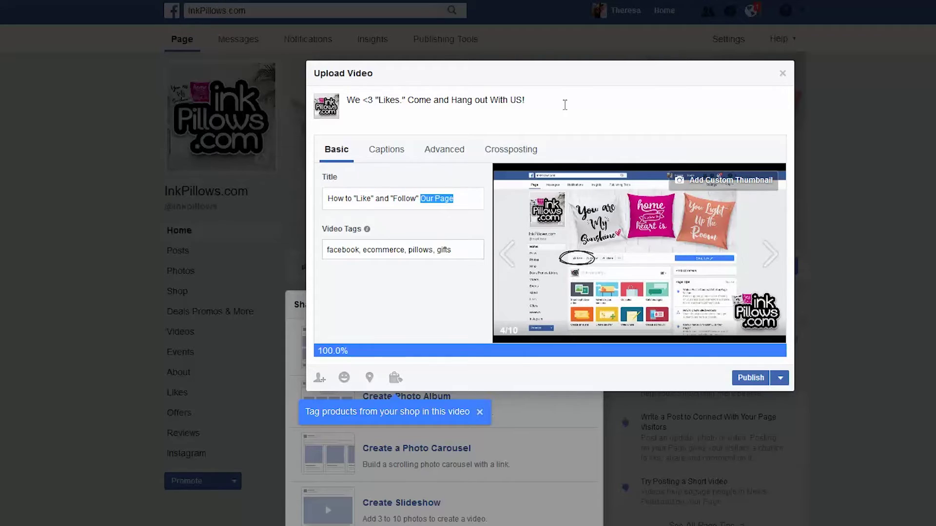
text(InkPillows Facebook Page)
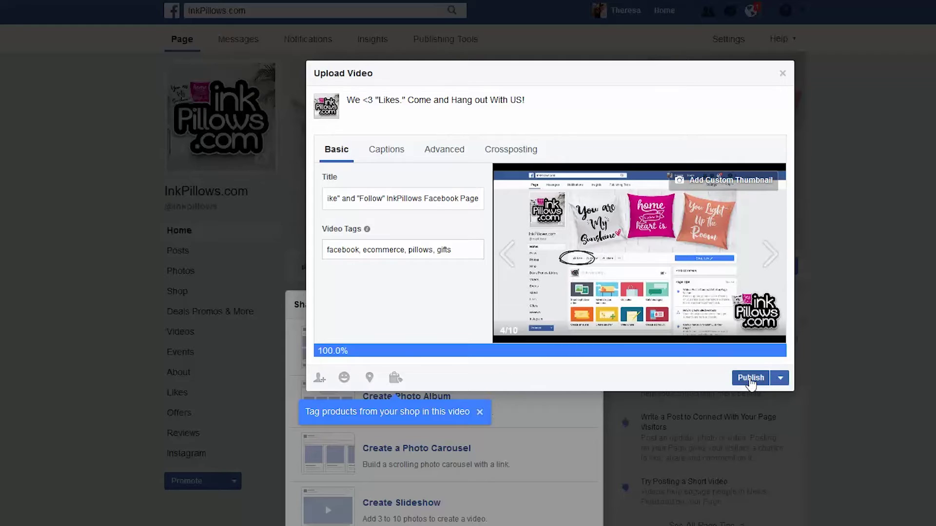
click(778, 378)
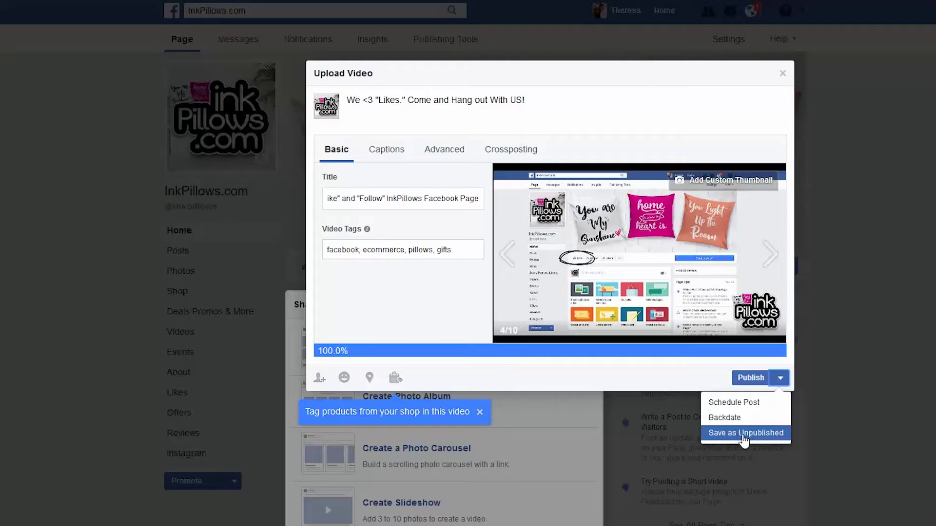
click(749, 379)
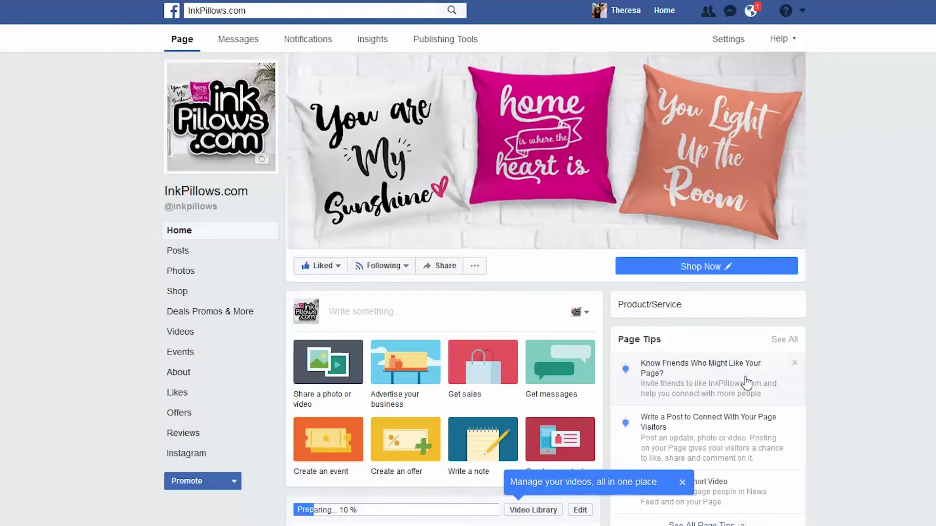
Step: Look at the product tagging option in the new video post's edit settings, and close them without saving
scroll(905, 488, down, 4)
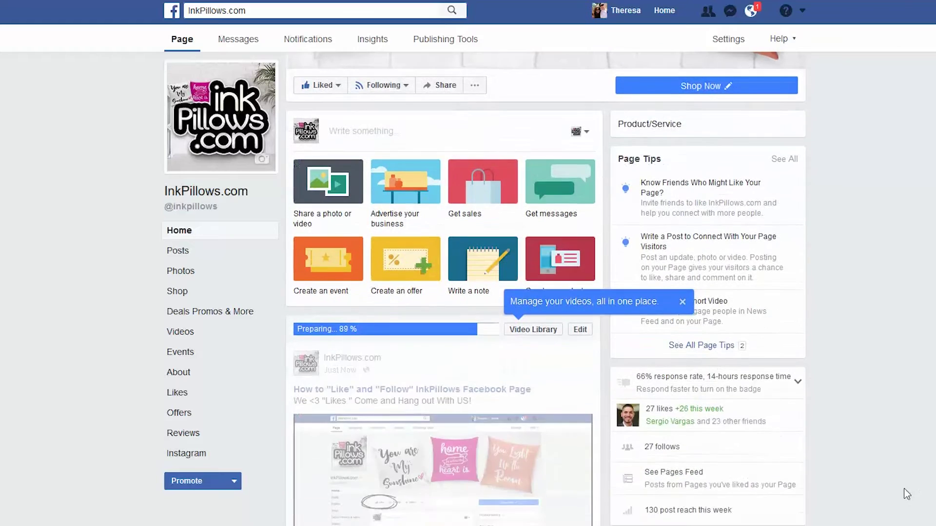
scroll(905, 494, down, 2)
click(575, 222)
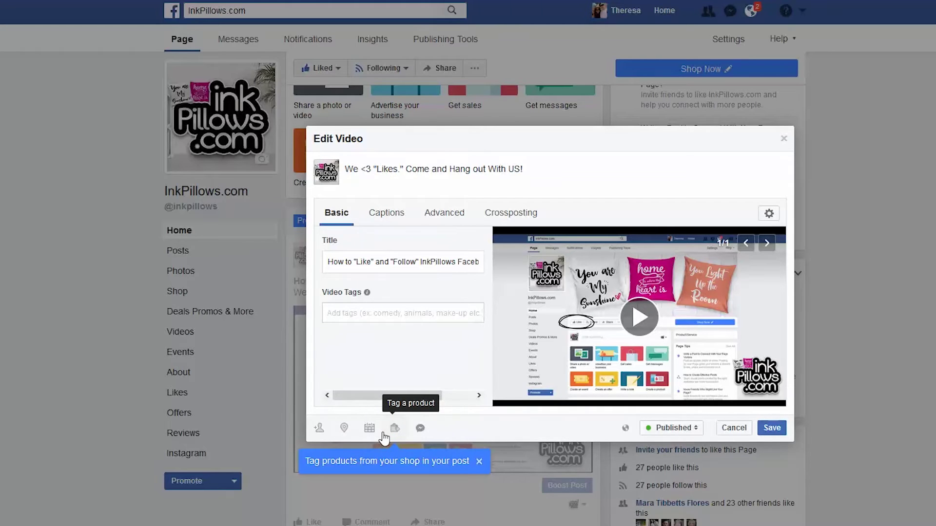
click(784, 139)
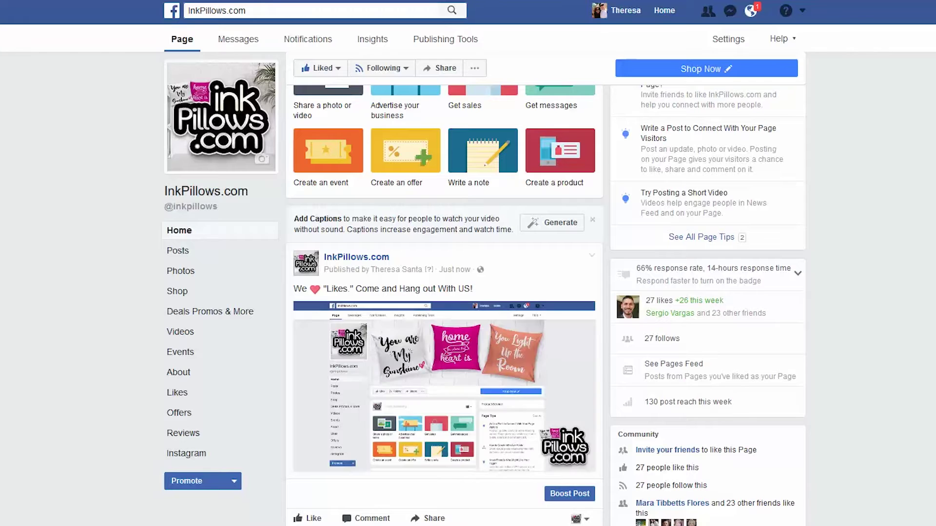
Step: Set the how-to "Like" and "Follow" video as the featured video in the page's Videos section
click(179, 338)
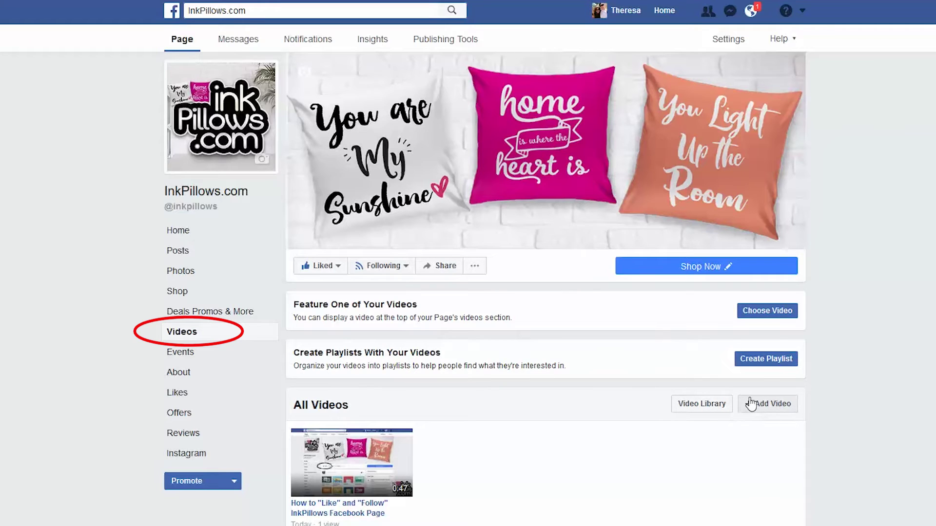
click(786, 317)
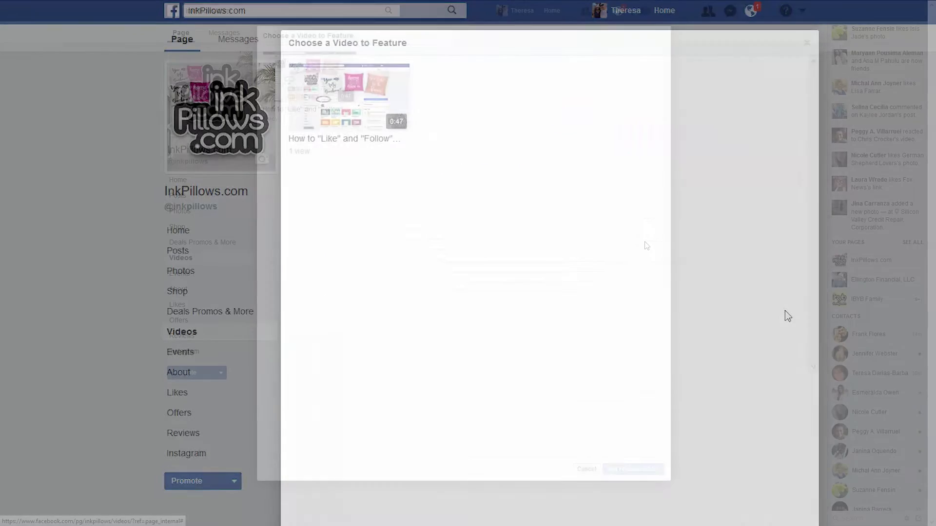
click(284, 85)
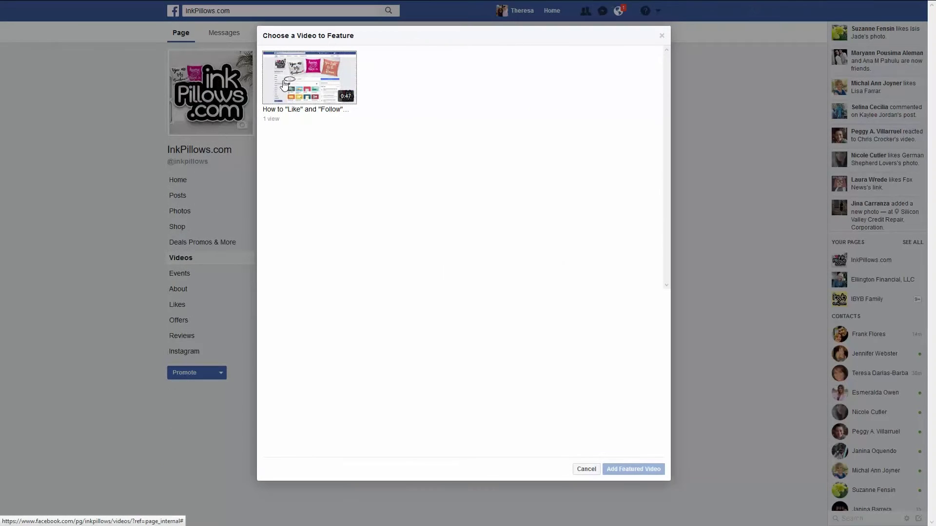
click(612, 468)
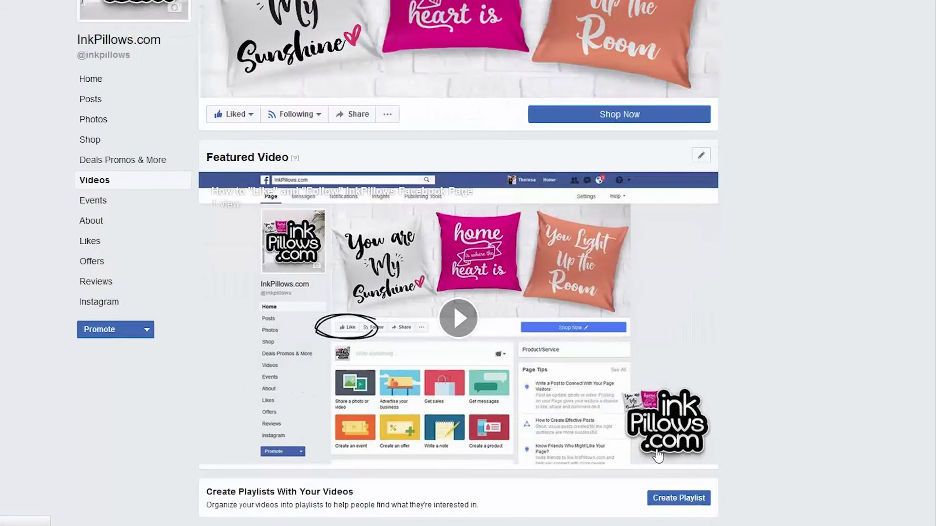
Step: Play the featured video and look at its editing options and the rest of the Videos section
click(445, 330)
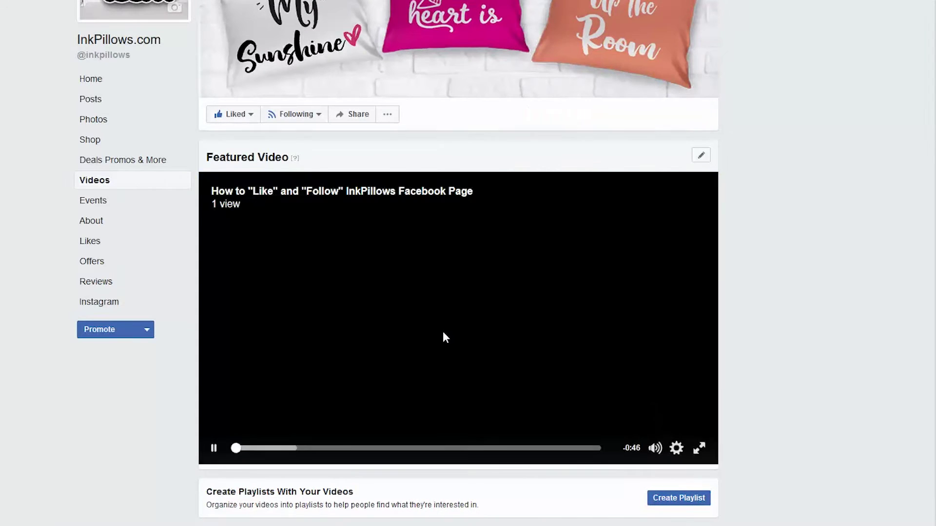
scroll(716, 338, down, 3)
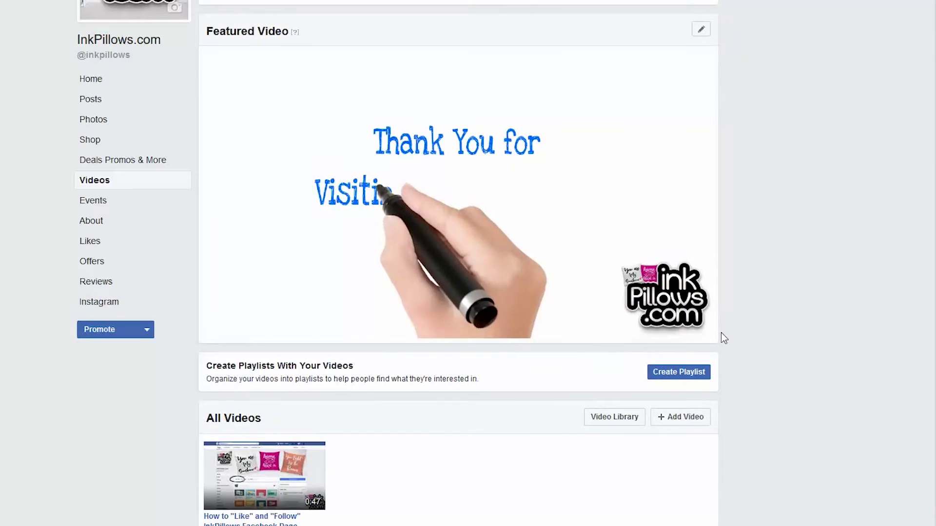
scroll(721, 333, down, 1)
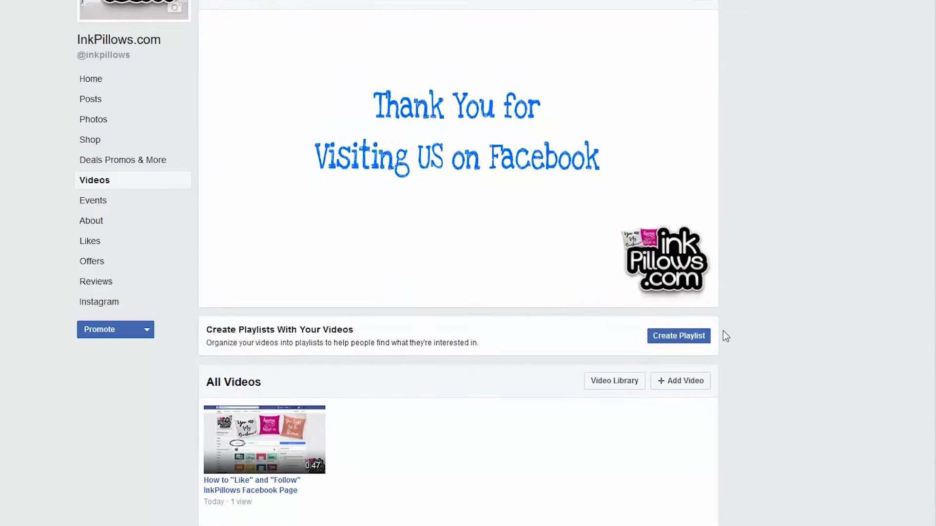
scroll(723, 329, up, 2)
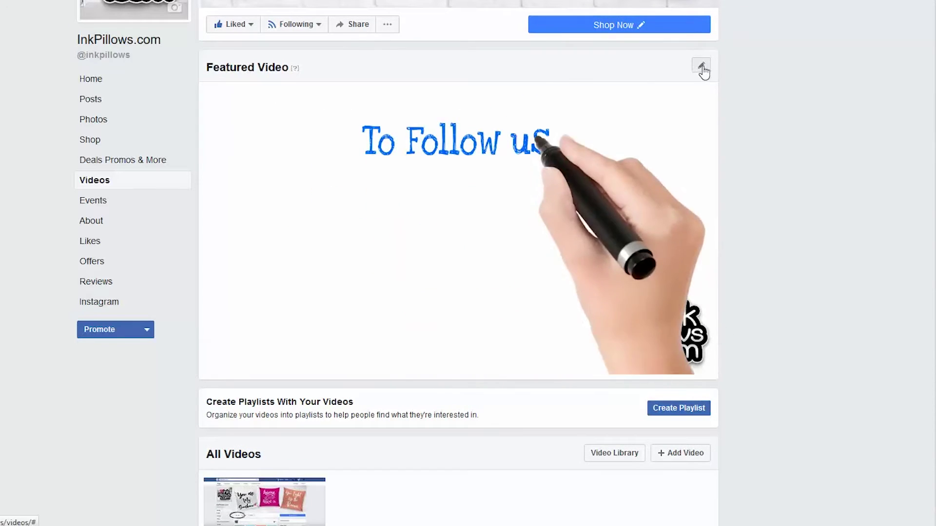
click(701, 67)
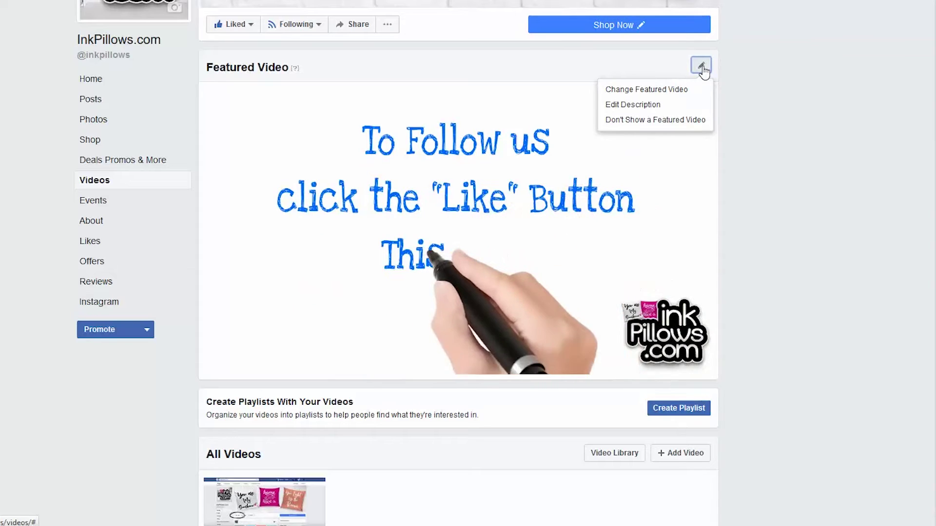
scroll(828, 118, up, 1)
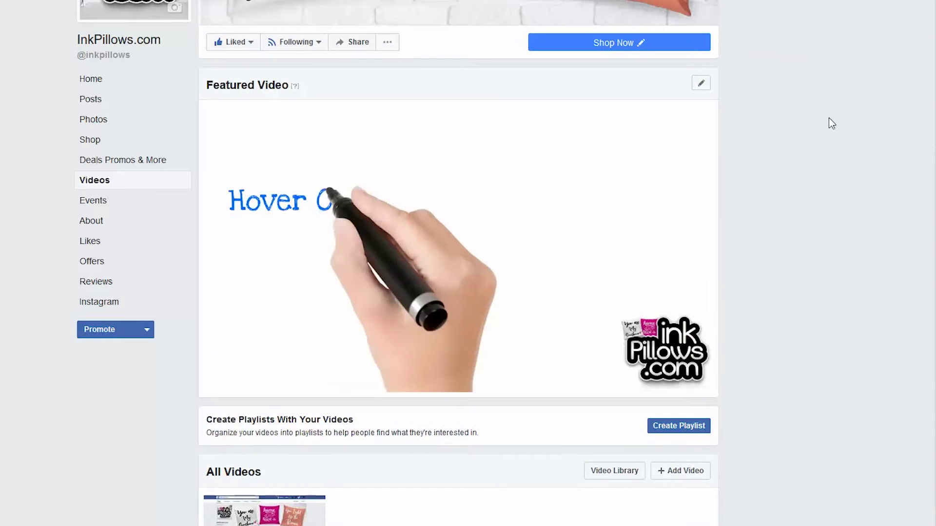
scroll(828, 118, down, 3)
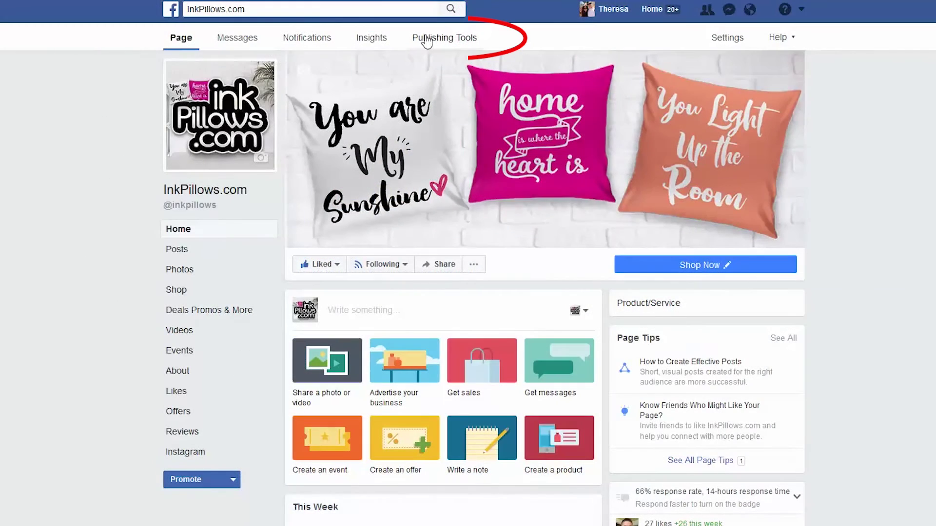
scroll(426, 41, down, 4)
Step: Open the how-to video for editing from the Video Library and upload VideoTitle.png as its custom thumbnail
click(427, 39)
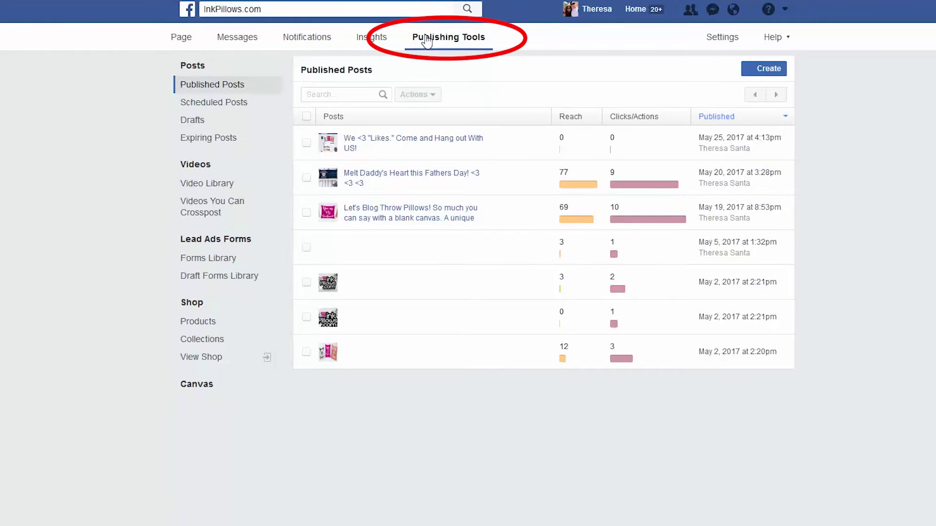
click(227, 184)
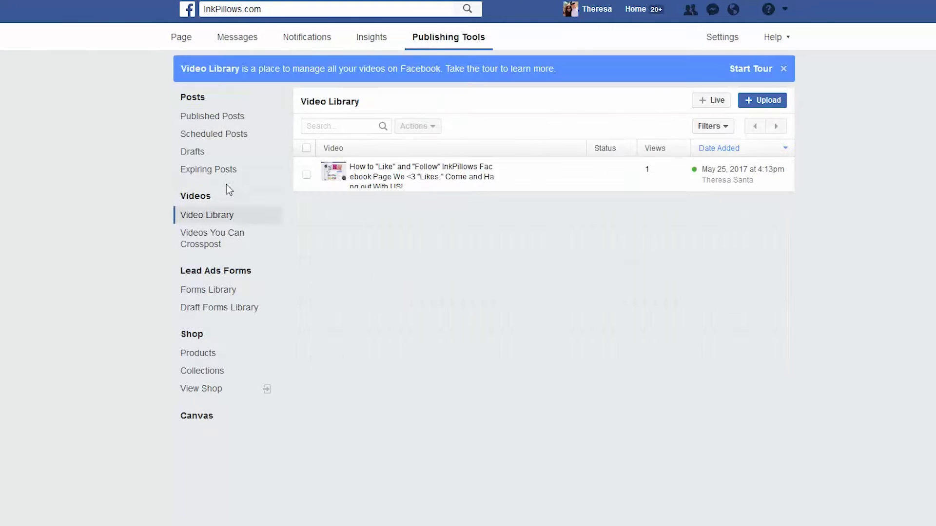
mouse_move(350, 182)
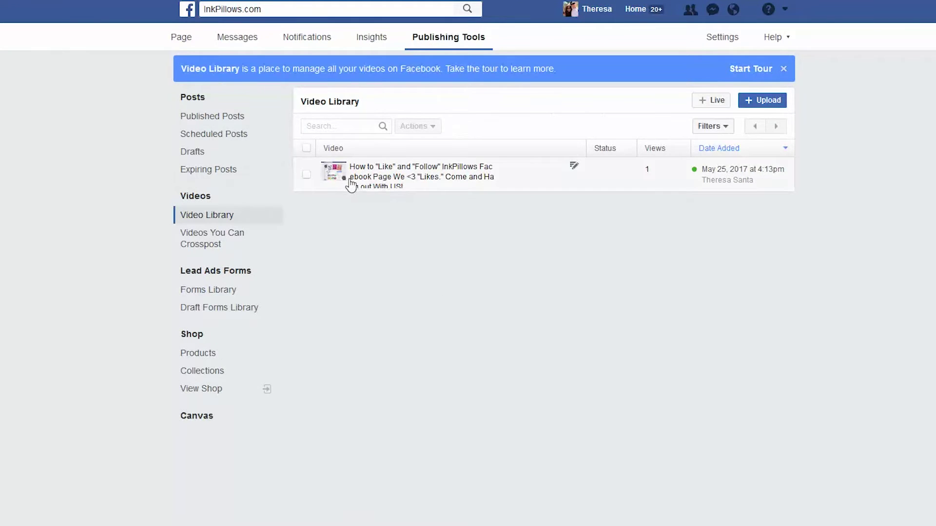
click(574, 167)
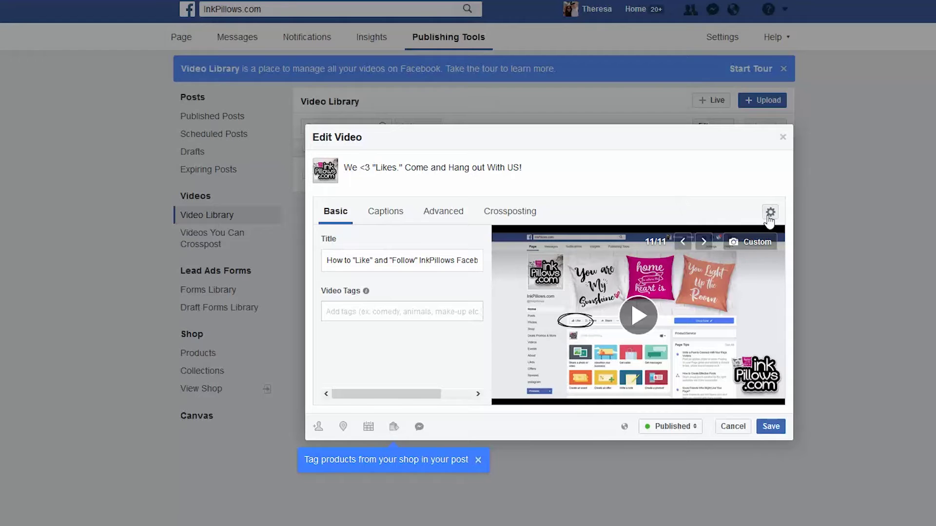
mouse_move(740, 246)
click(740, 246)
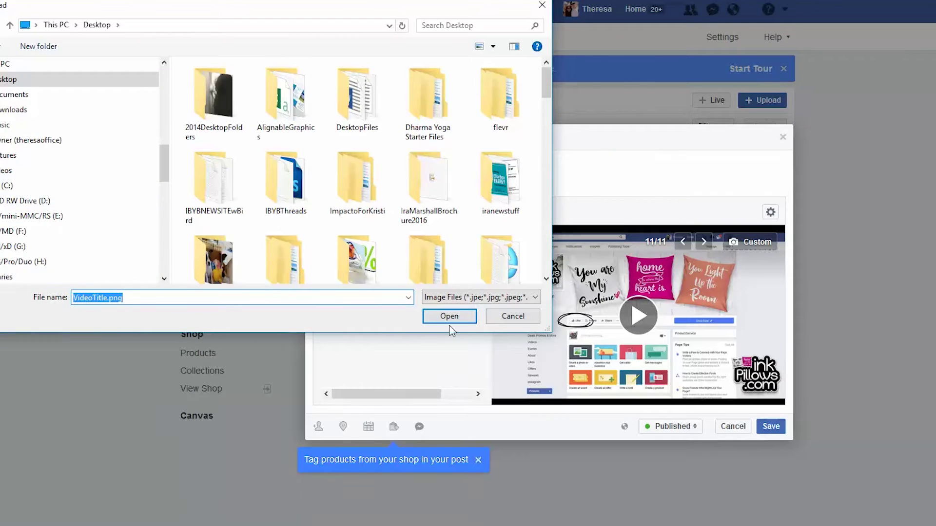
click(449, 316)
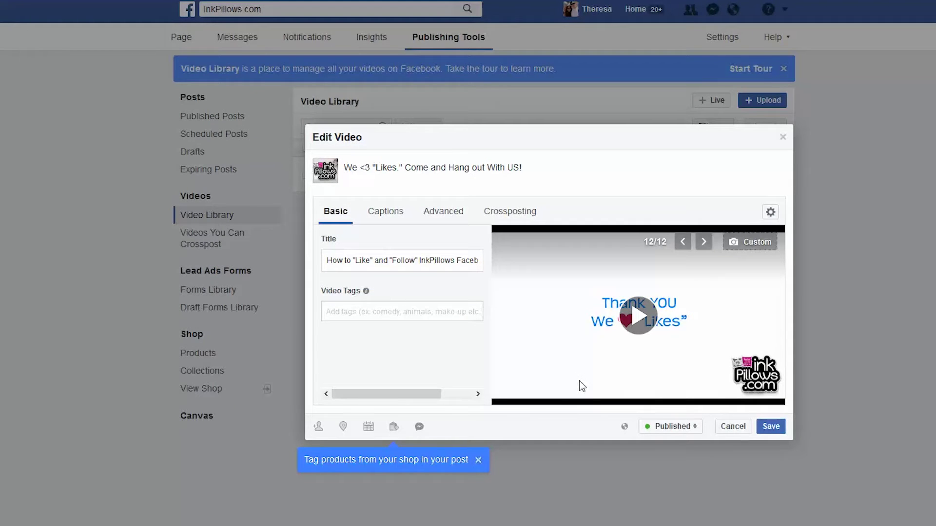
Step: Review the captions, embedding distribution and crossposting options in the video's edit settings, and return to its basic details
click(407, 213)
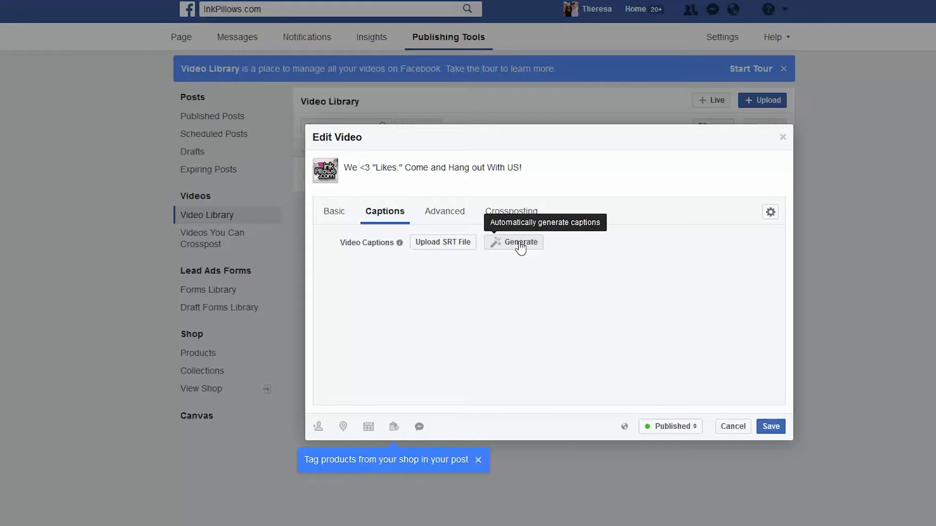
click(452, 214)
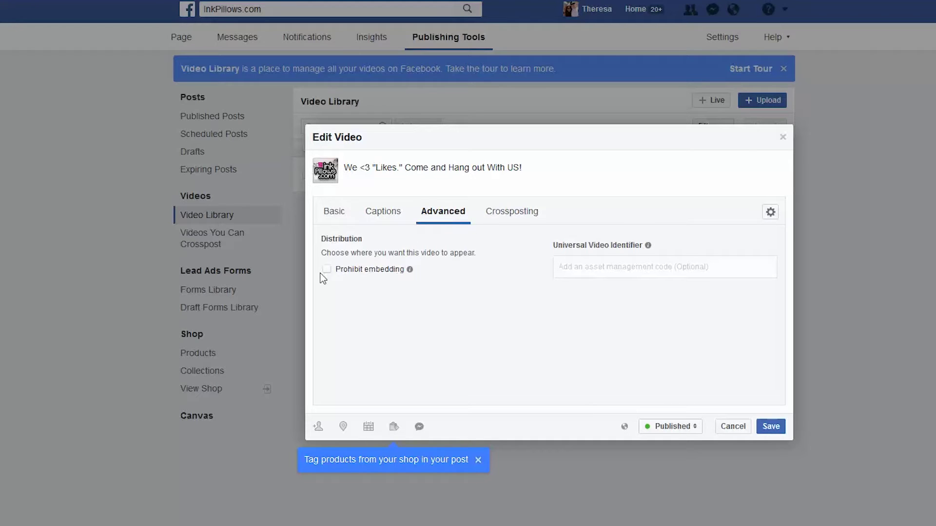
click(517, 227)
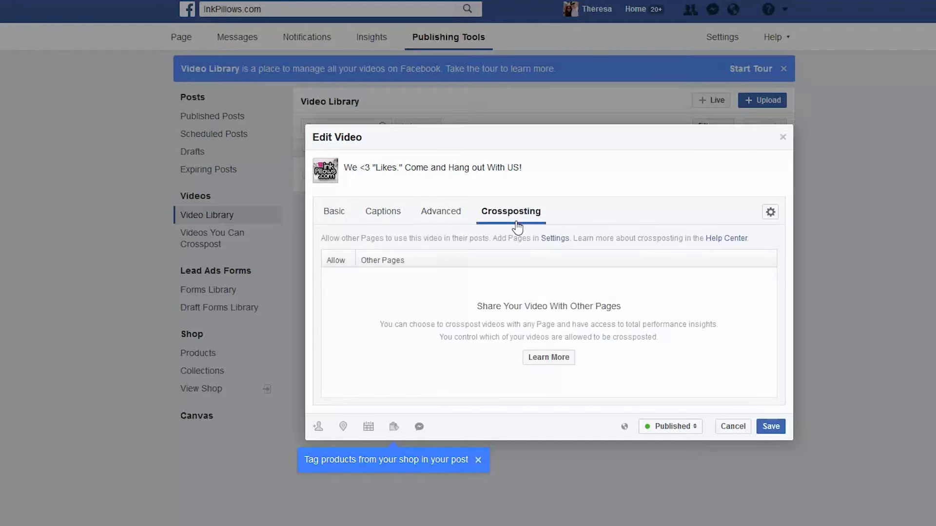
click(335, 215)
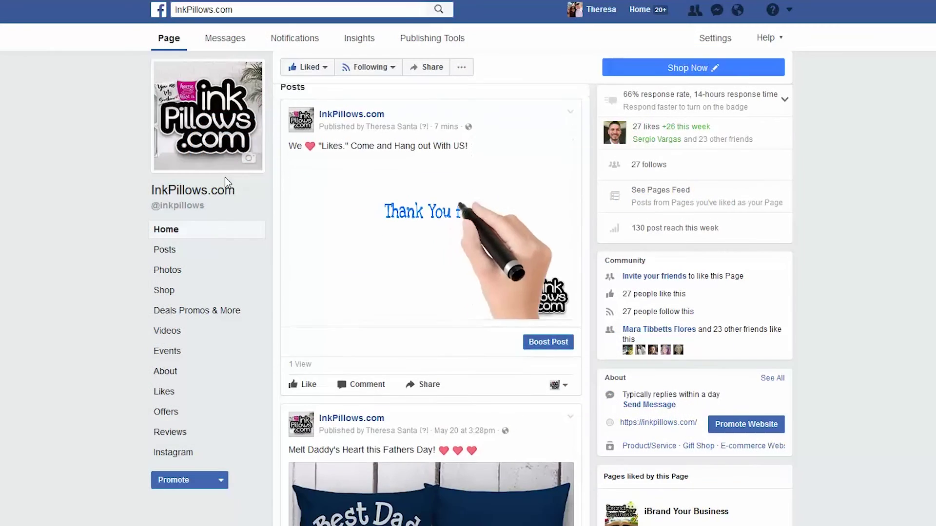
Step: Pin the how-to-like video post to the top of the page and check its place in the timeline
click(570, 112)
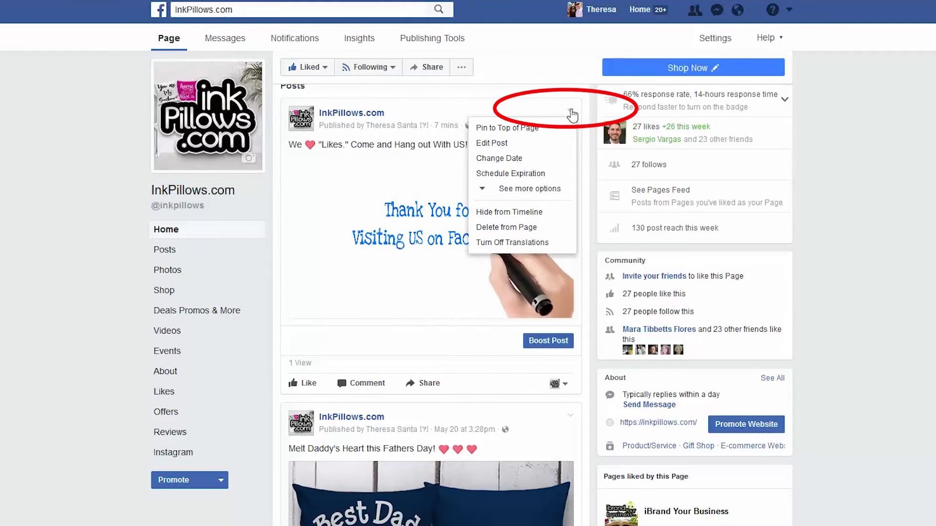
click(527, 135)
scroll(530, 150, down, 2)
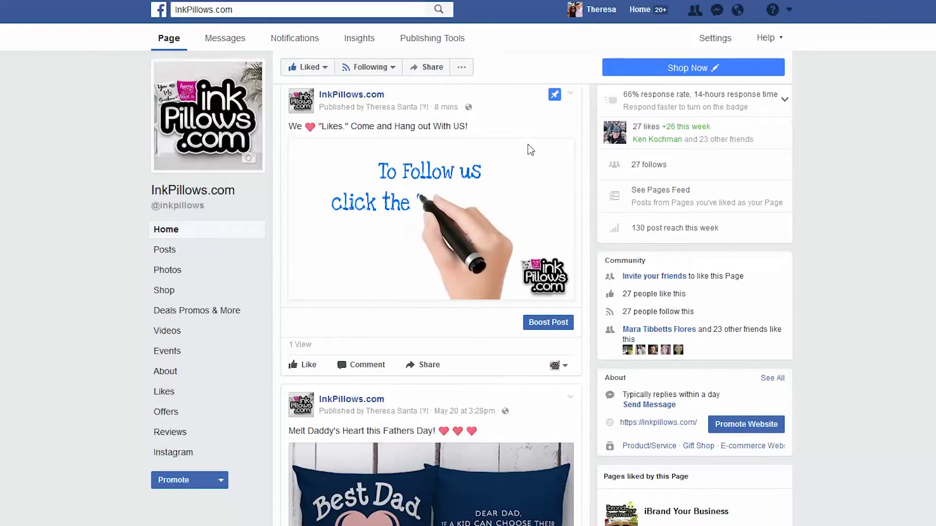
scroll(530, 149, up, 1)
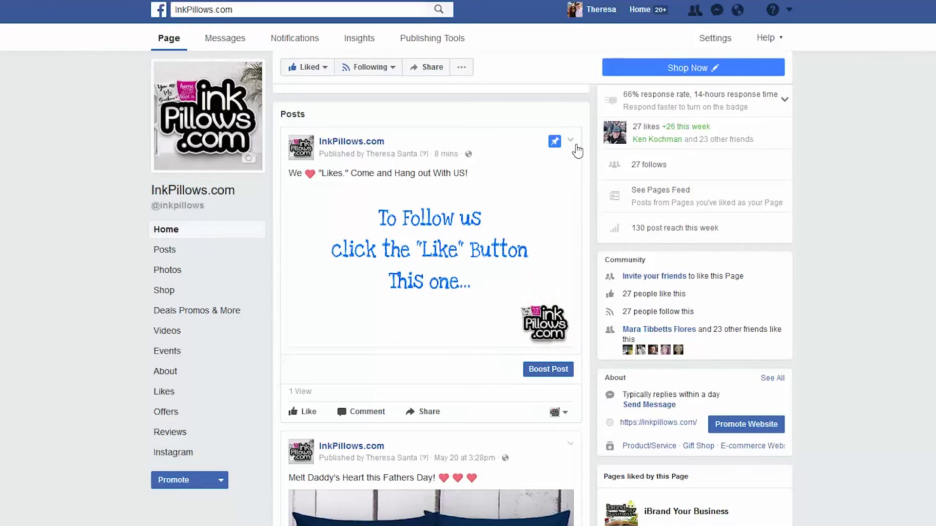
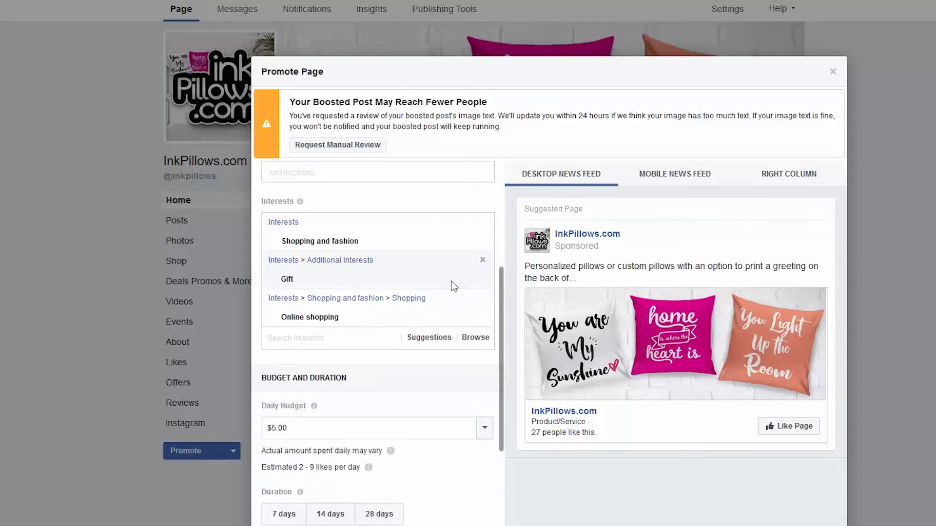
Step: Look at the page promotion's daily budget choices and cancel the promotion
scroll(452, 274, down, 1)
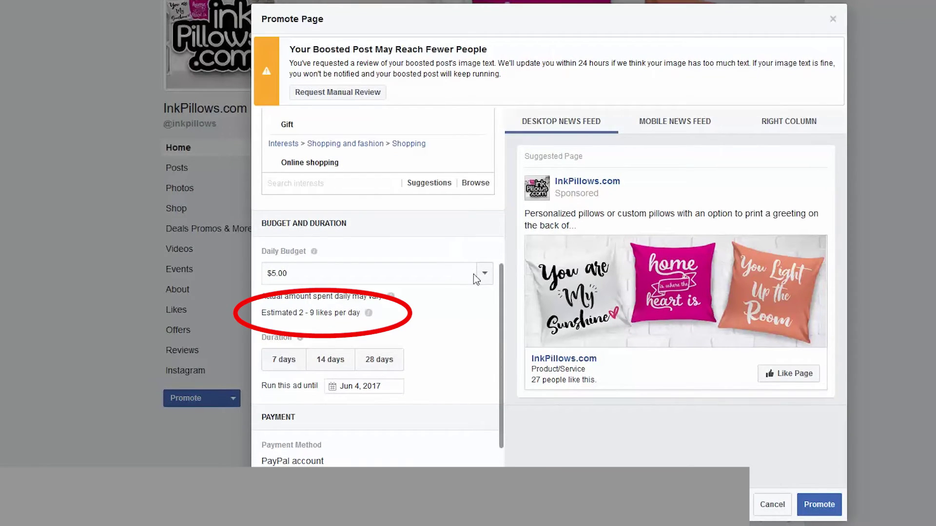
click(482, 274)
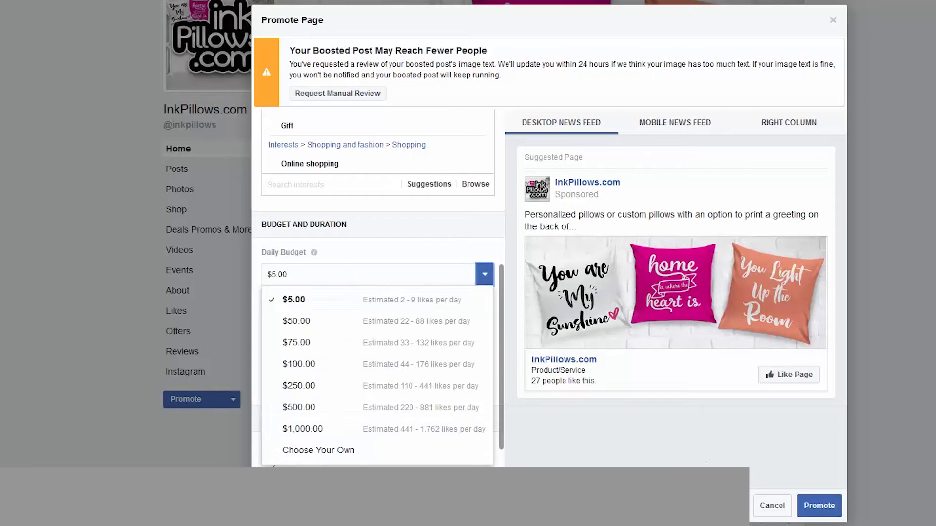
click(771, 504)
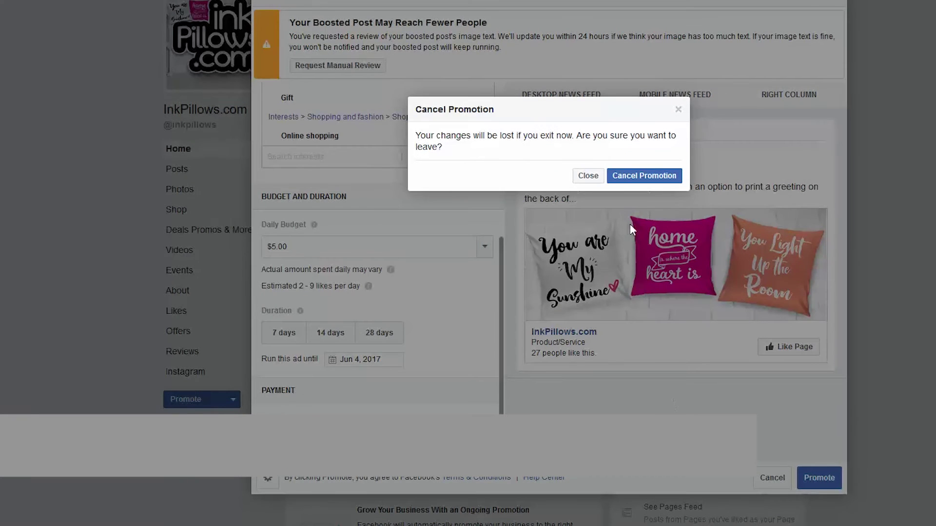
click(624, 175)
Step: Start a new promotion for the page and review its daily budget choices
click(225, 400)
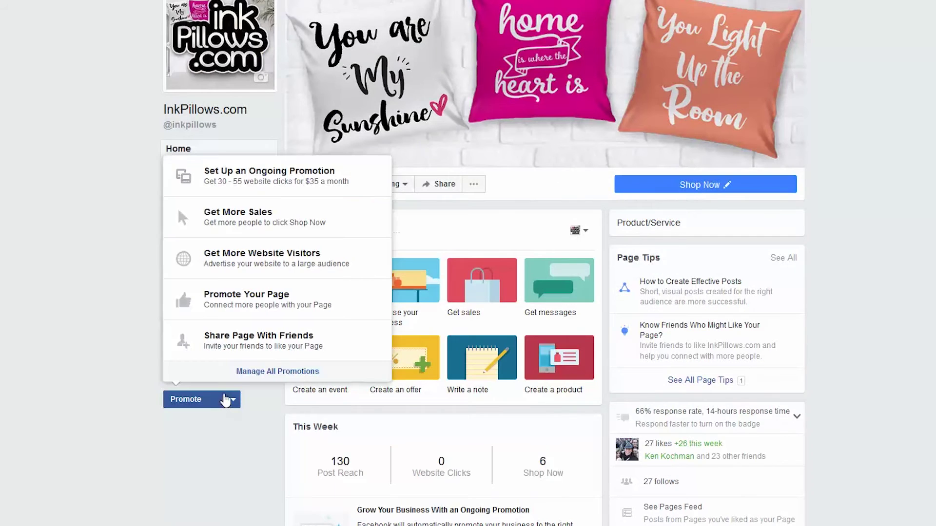
click(246, 302)
scroll(259, 312, down, 2)
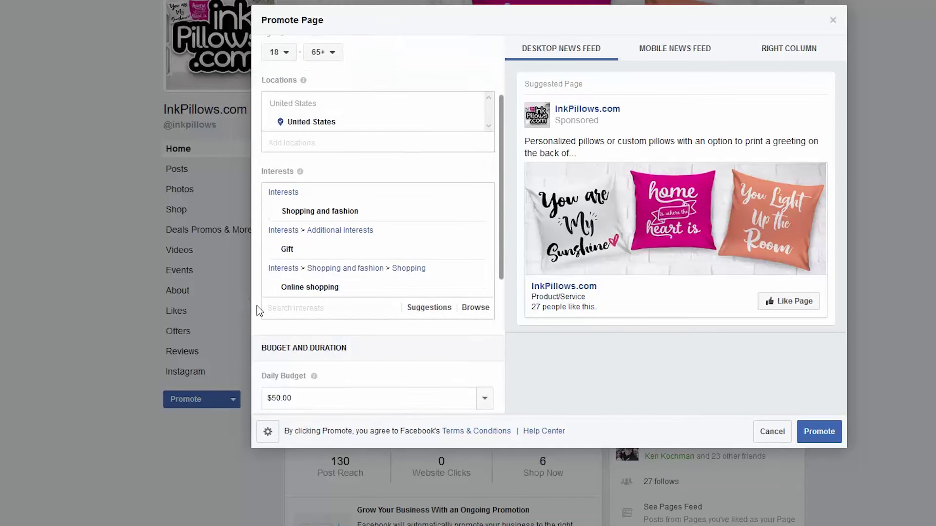
scroll(258, 312, down, 4)
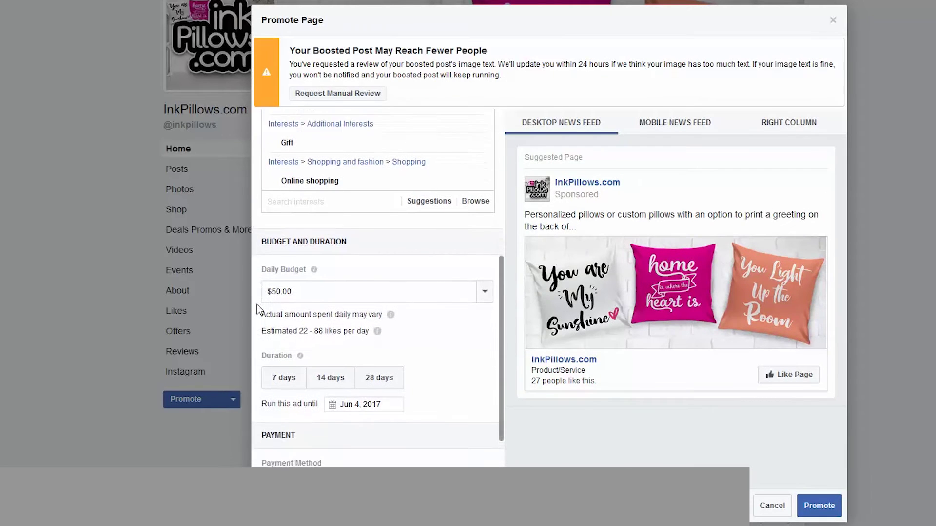
click(485, 277)
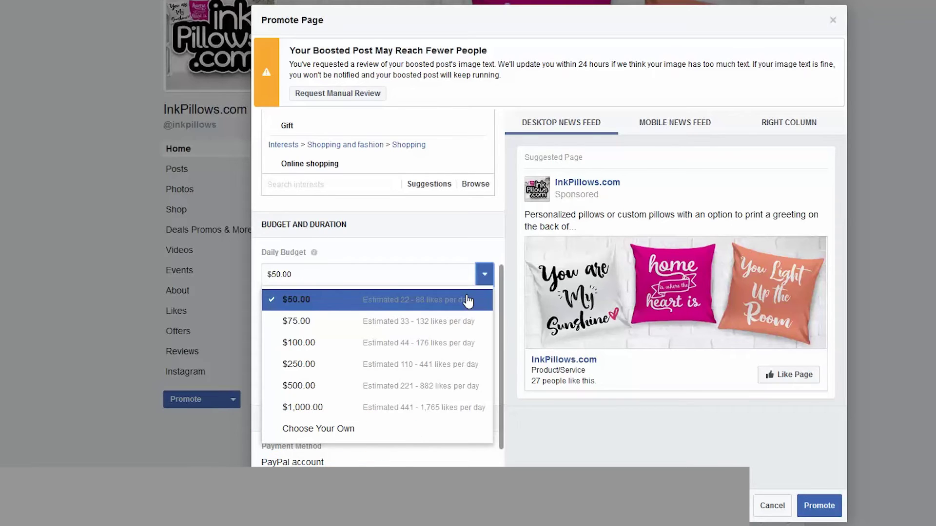
click(460, 250)
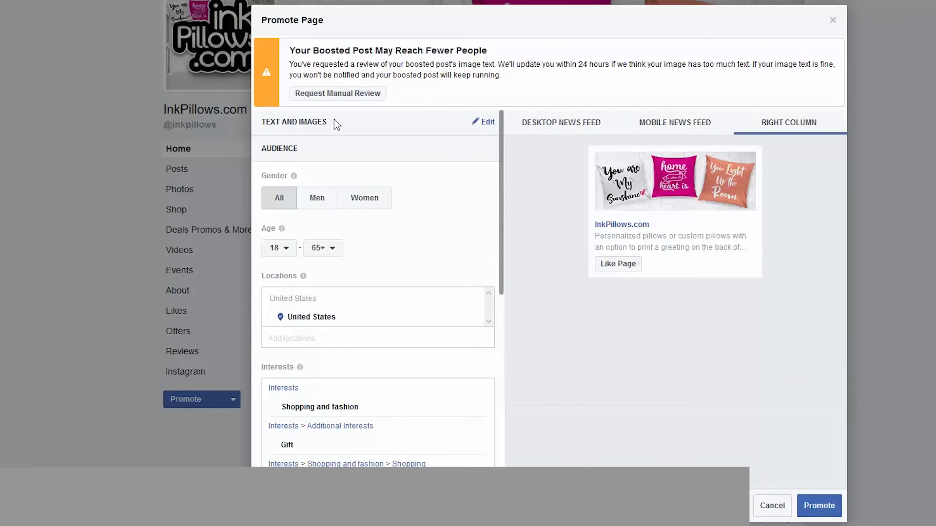
Step: Switch the promotion's creative from an image to the how-to-like video and choose the "Thank YOU We Likes" frame as its preview image
click(486, 122)
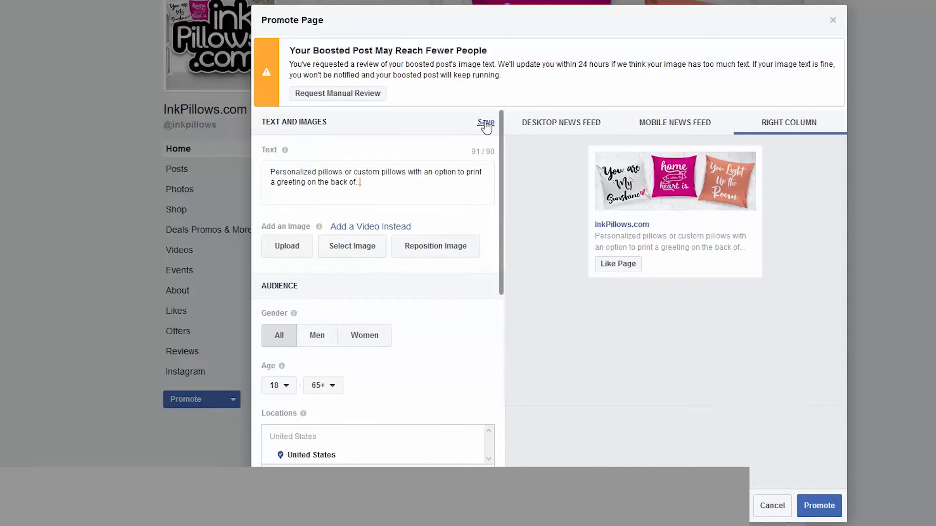
click(386, 228)
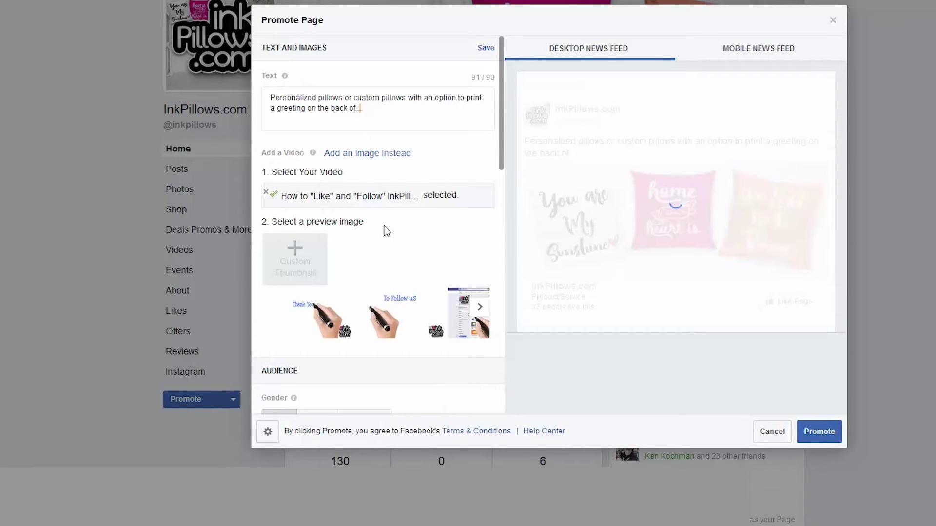
click(480, 309)
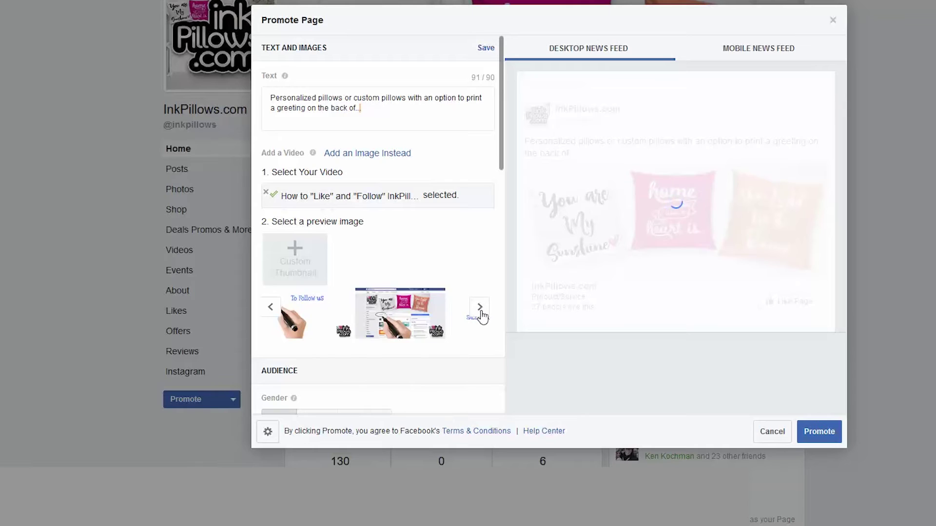
click(480, 308)
click(480, 308)
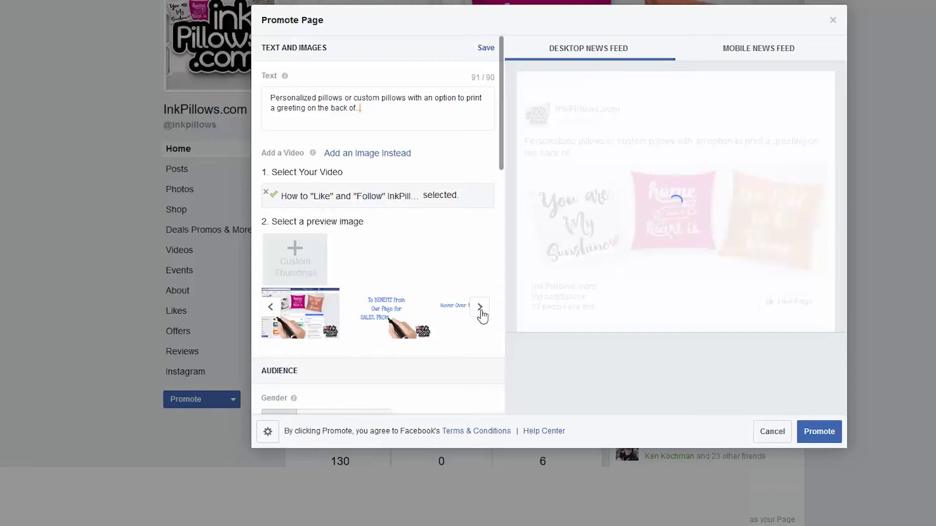
click(481, 308)
scroll(481, 315, down, 2)
click(441, 222)
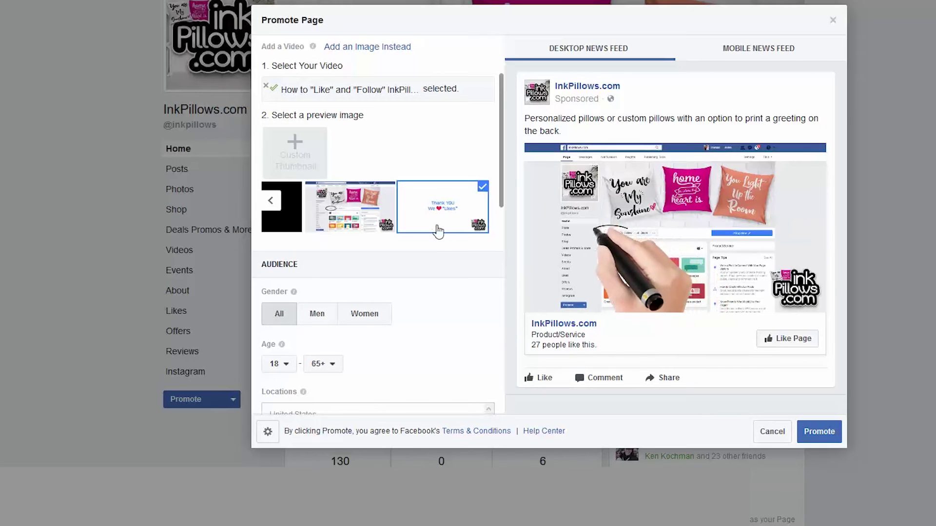
Step: Set a custom daily budget of $5.00 for the promotion and check the estimated likes per day
scroll(433, 263, down, 3)
scroll(435, 266, down, 6)
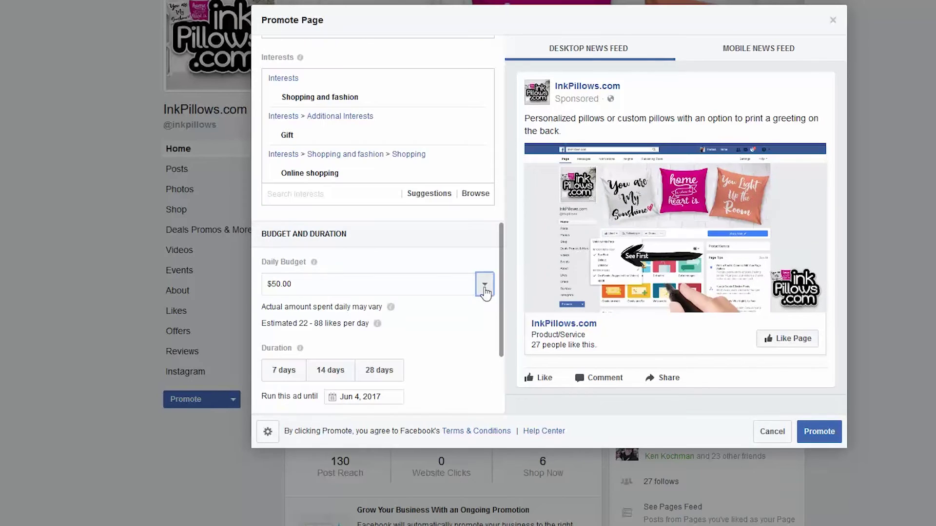
click(484, 284)
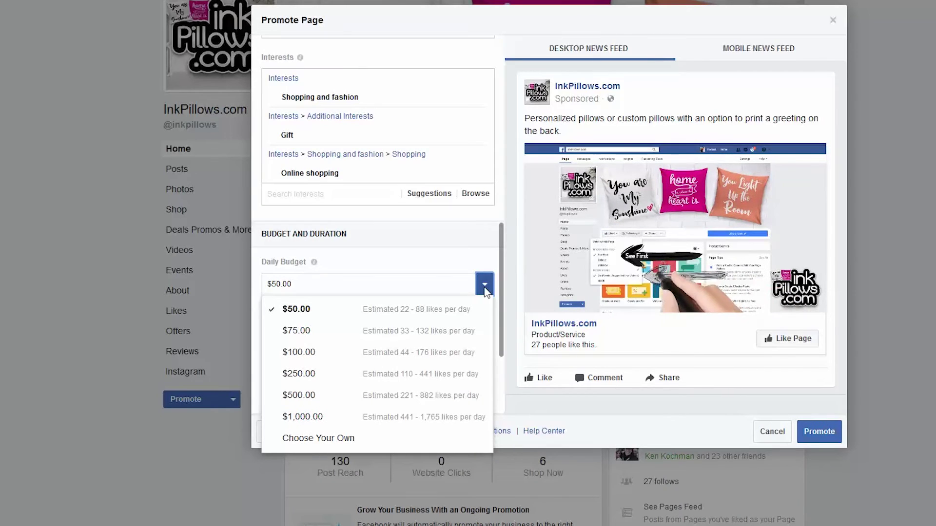
click(355, 439)
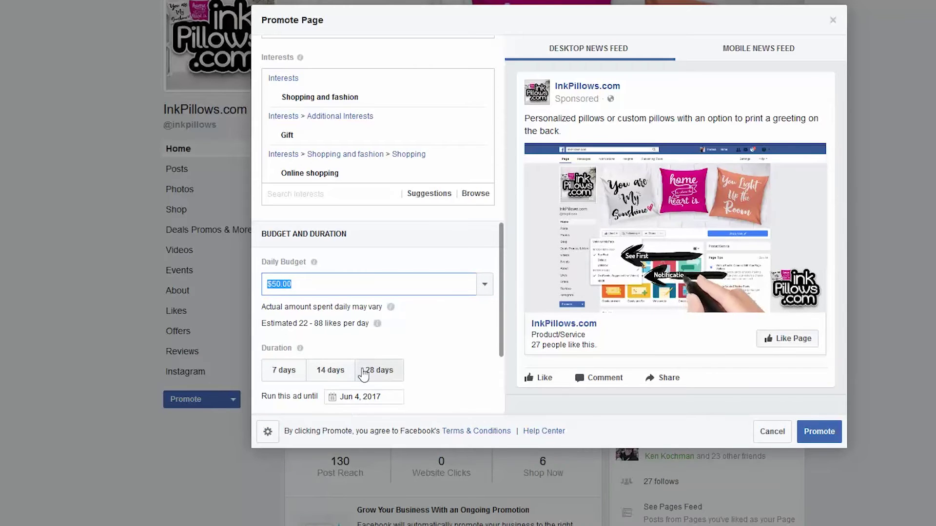
text(5.00)
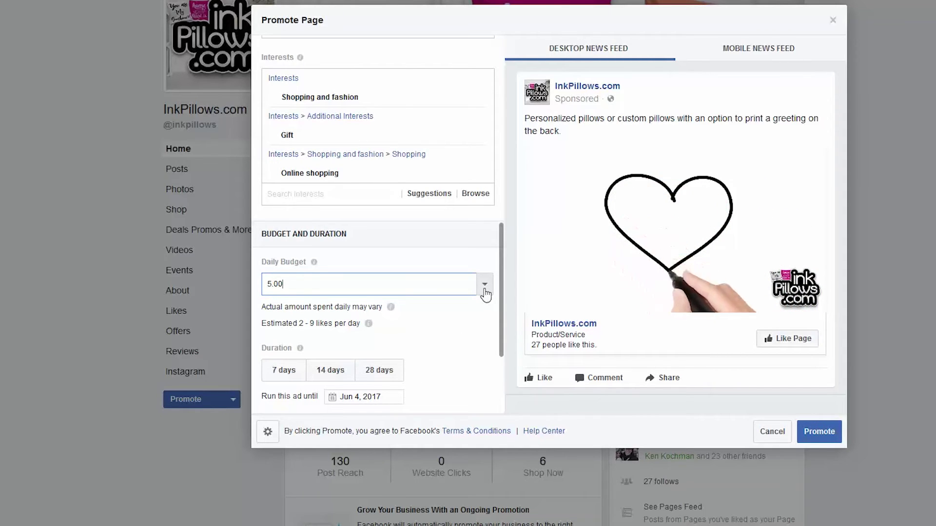
drag(297, 324, 345, 325)
Step: Replace United States with the state of Utah as the promotion's location and set the duration to 7 days
scroll(347, 326, up, 10)
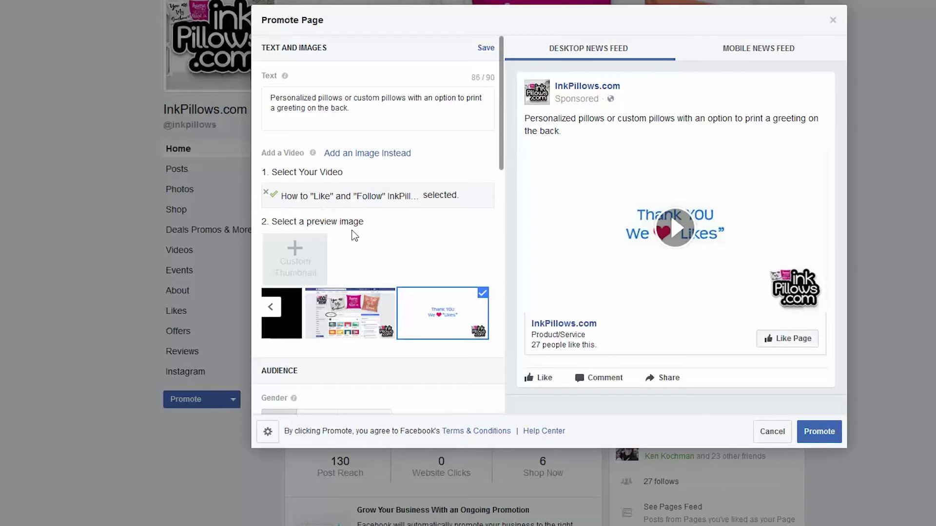
scroll(354, 236, down, 6)
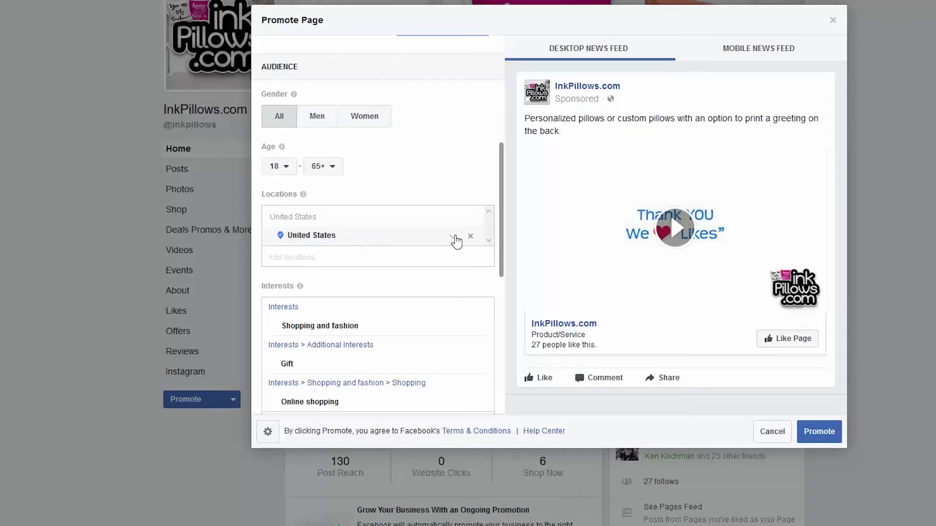
click(470, 238)
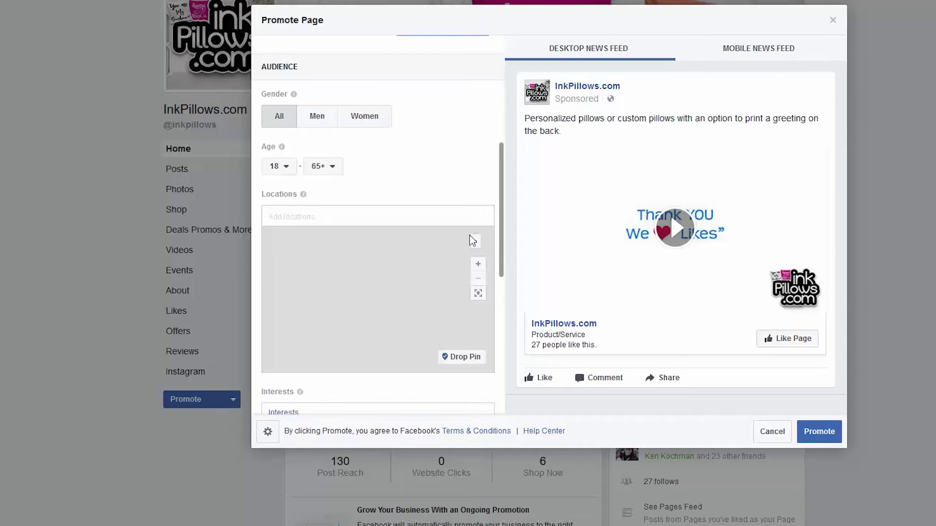
click(369, 250)
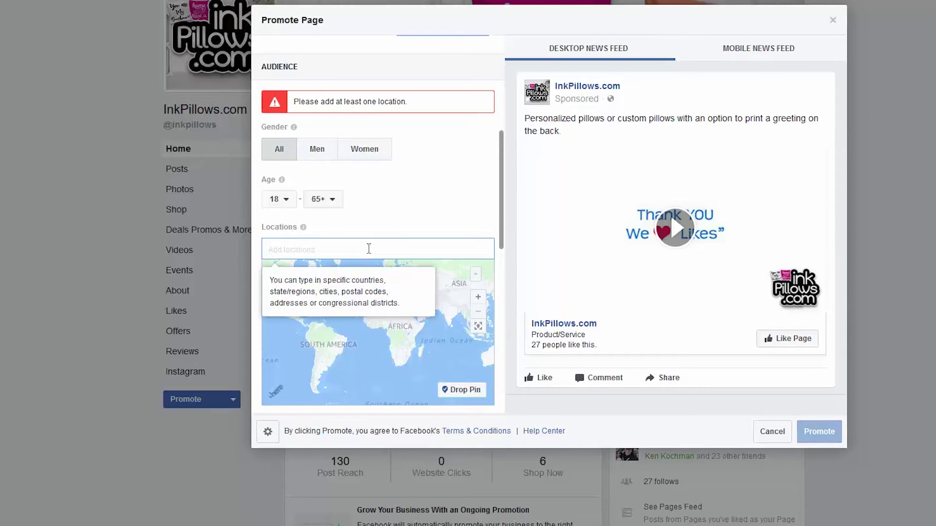
text(Utah,)
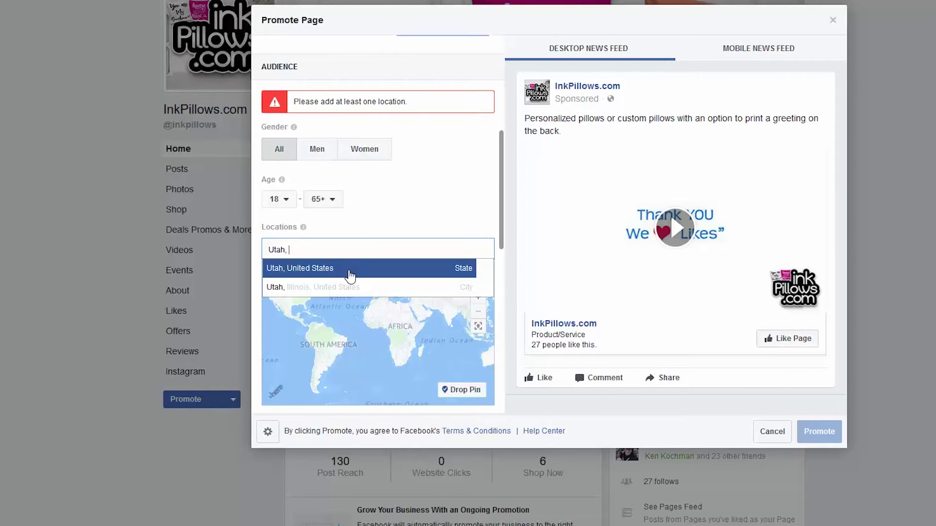
click(350, 276)
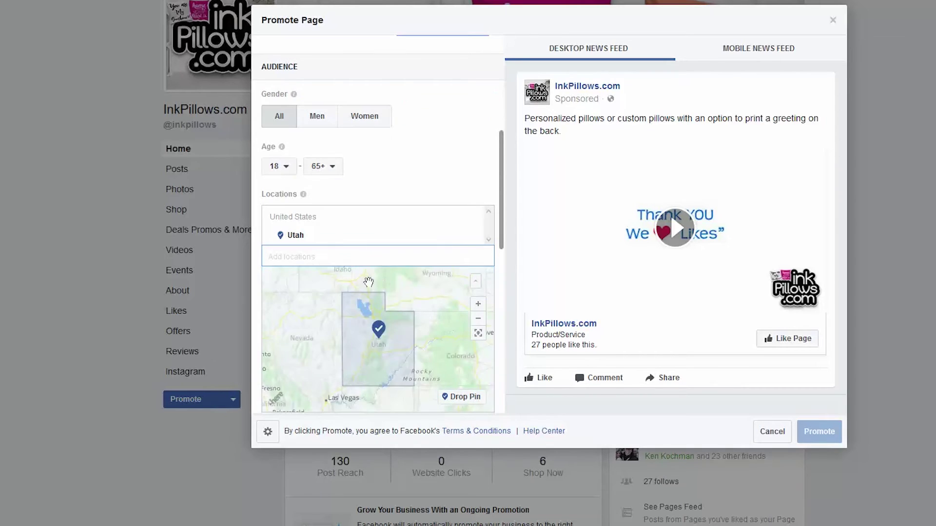
scroll(389, 293, down, 3)
scroll(389, 293, down, 5)
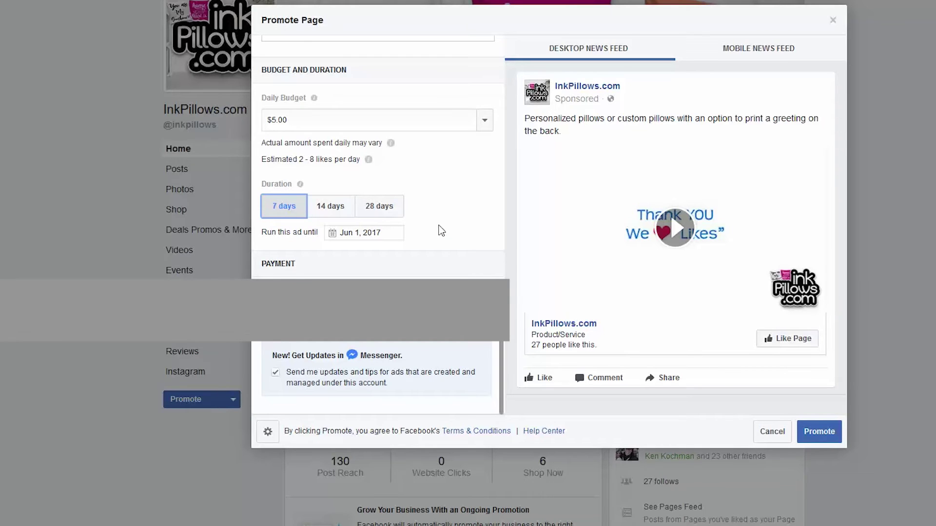
Step: Try limiting the promotion's audience to women and review its interests, budget and duration
scroll(441, 230, up, 6)
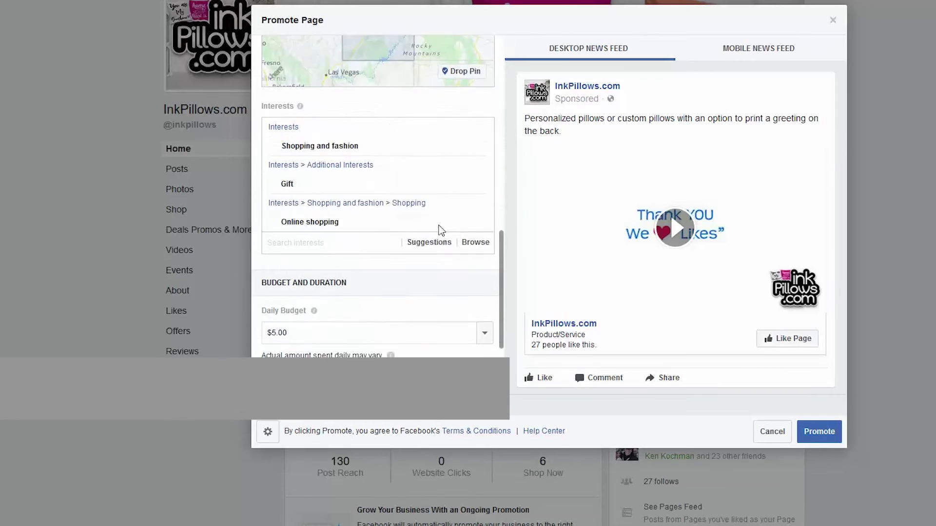
scroll(441, 230, up, 5)
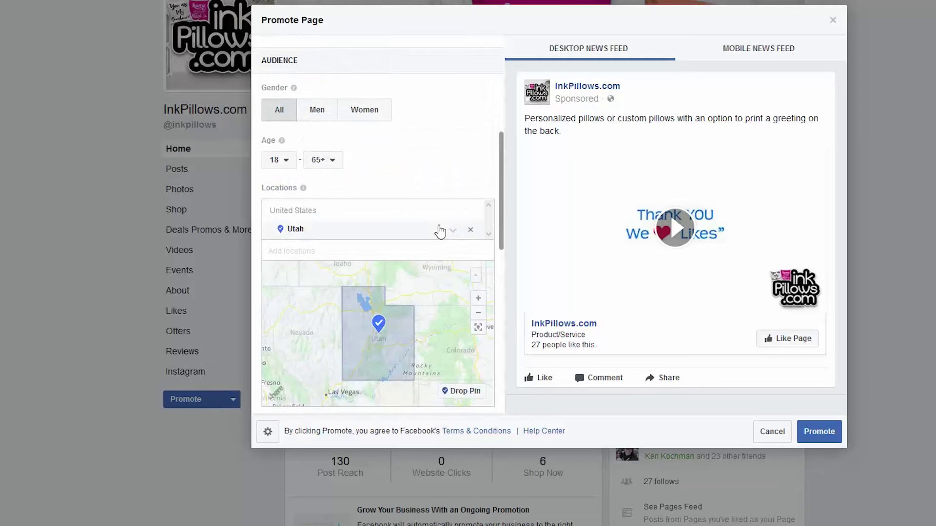
scroll(440, 230, up, 4)
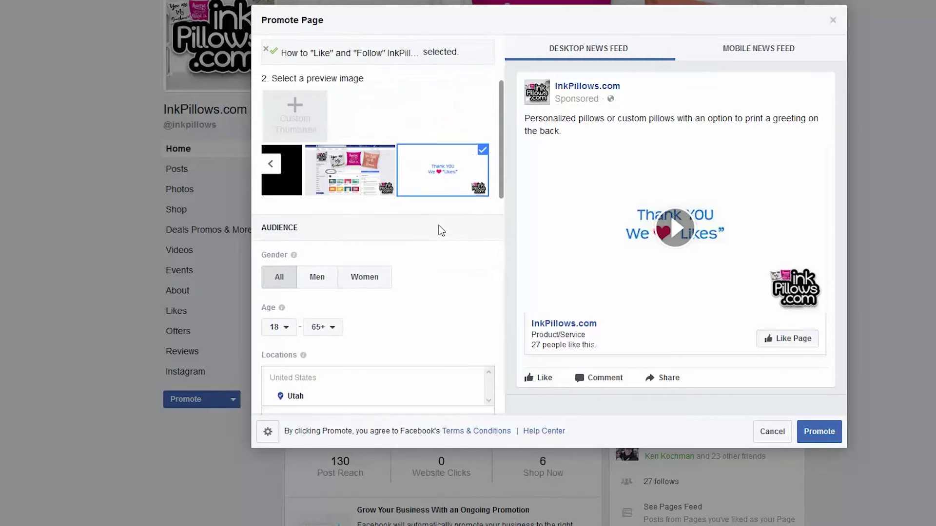
scroll(441, 231, up, 1)
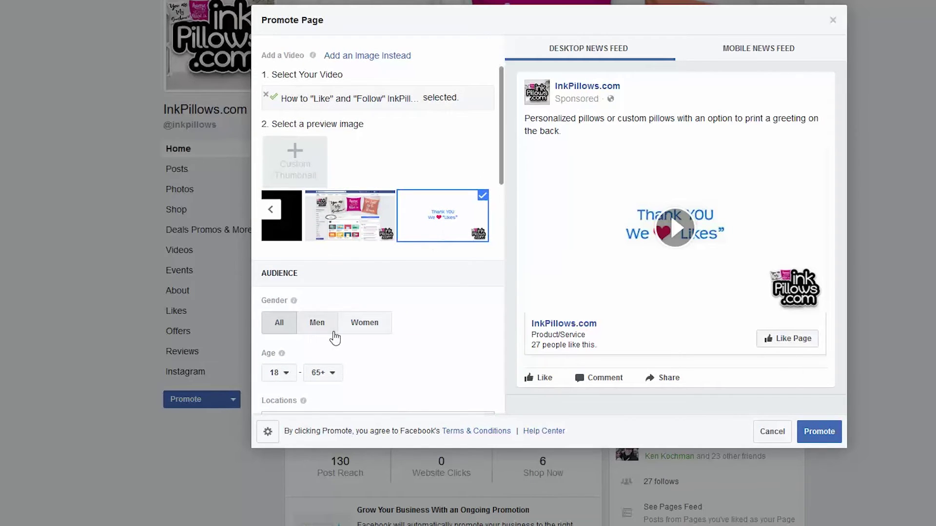
click(358, 326)
scroll(360, 331, down, 3)
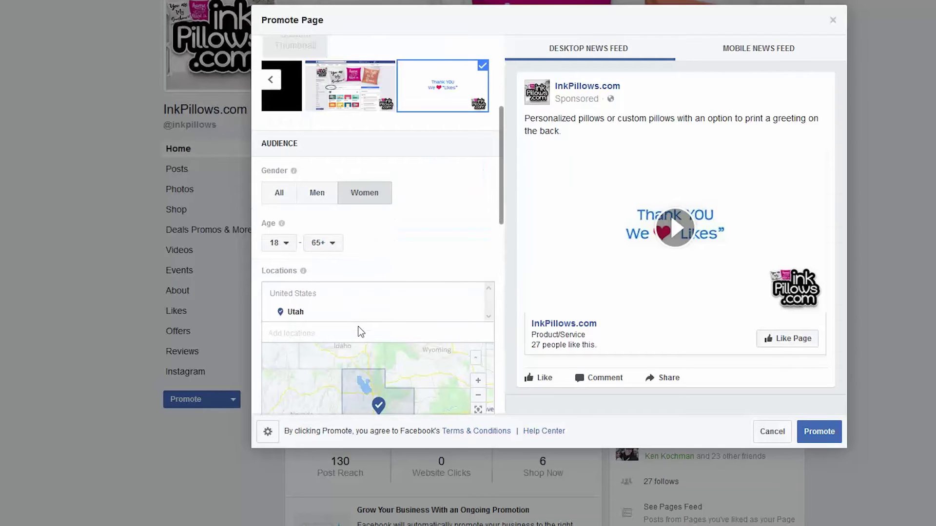
scroll(361, 332, down, 8)
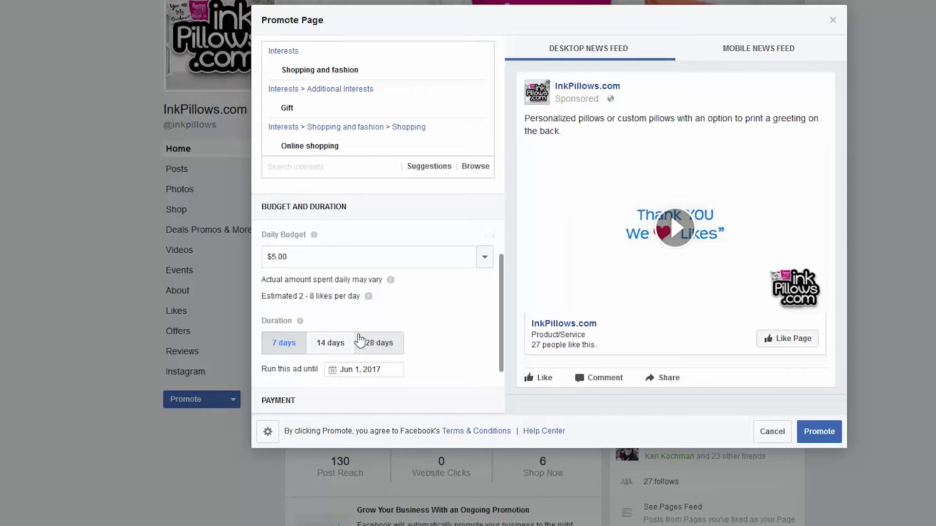
scroll(354, 234, up, 15)
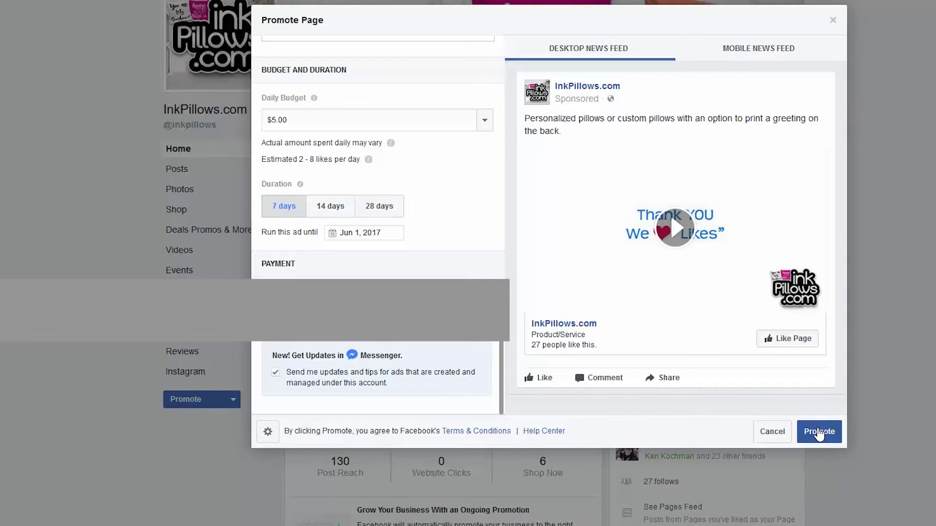
Step: Submit the page promotion, then check its mobile news feed preview and review status
click(820, 439)
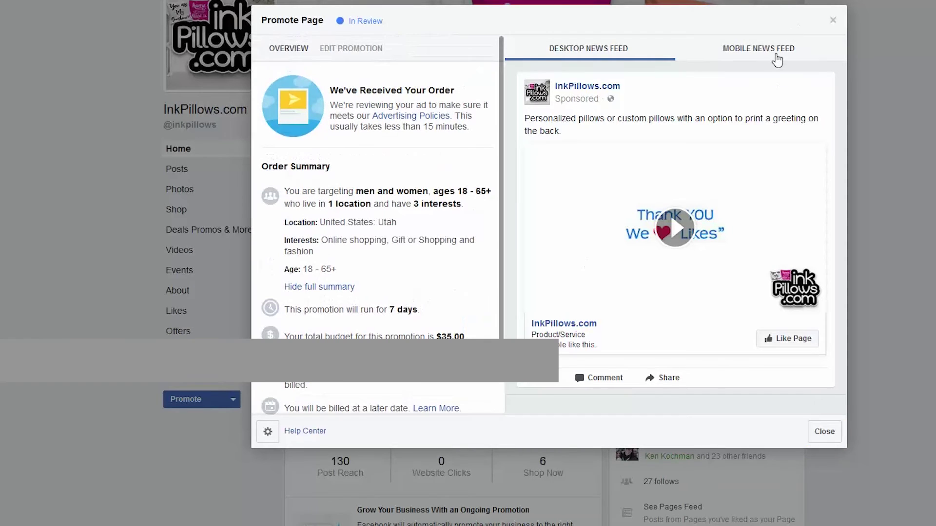
click(773, 51)
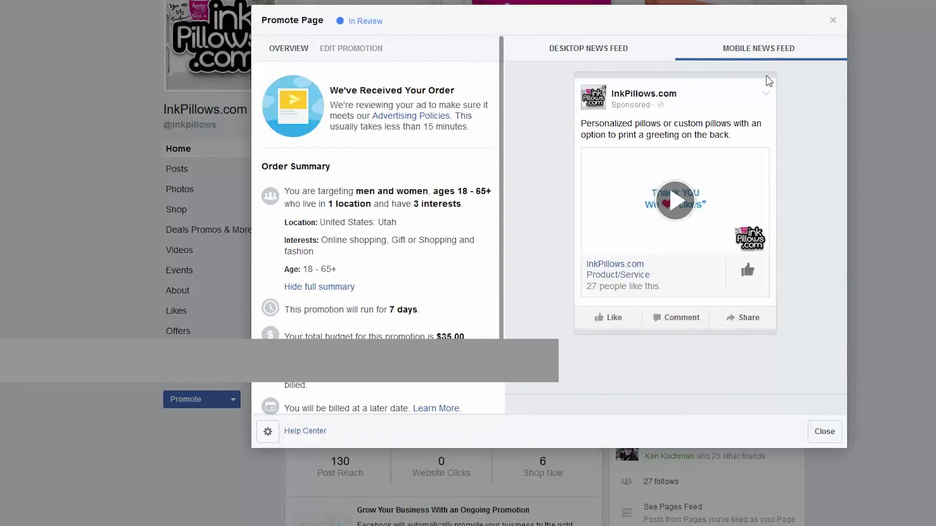
drag(391, 24, 348, 26)
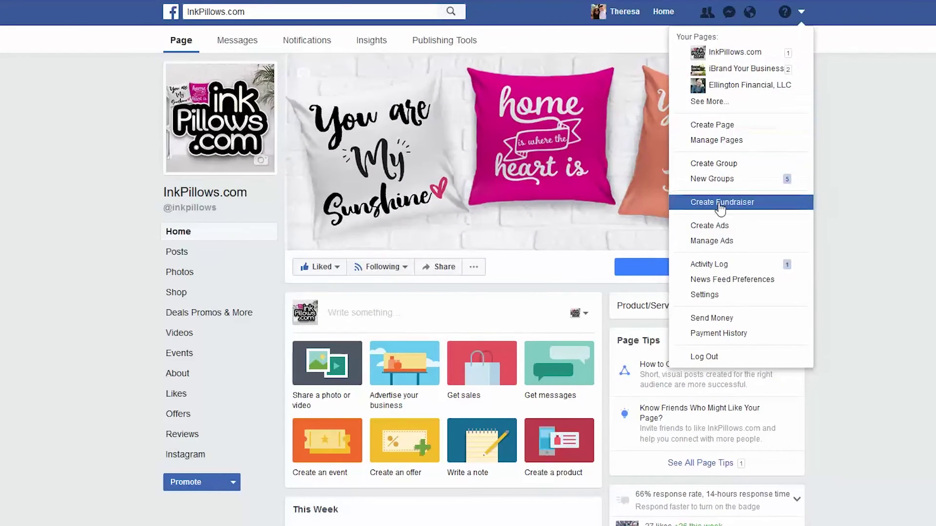
Step: Open the IBYB / iBrand Your Business account in Ads Manager and view the ad sets of the Promoting InkPillows.com campaign
click(734, 241)
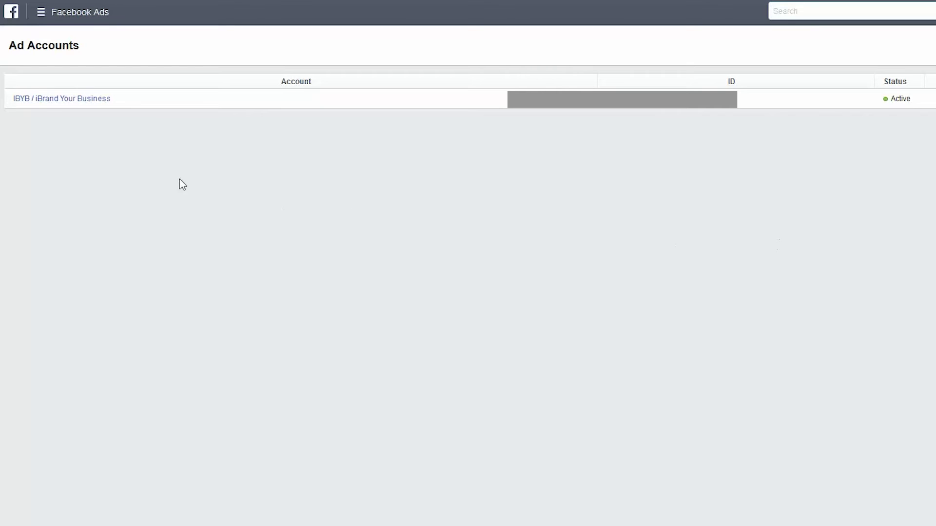
click(52, 101)
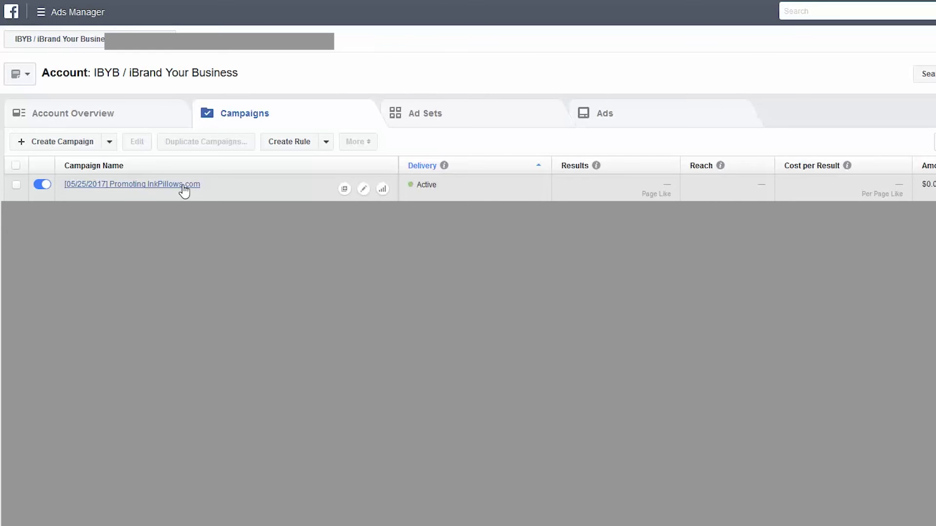
click(183, 185)
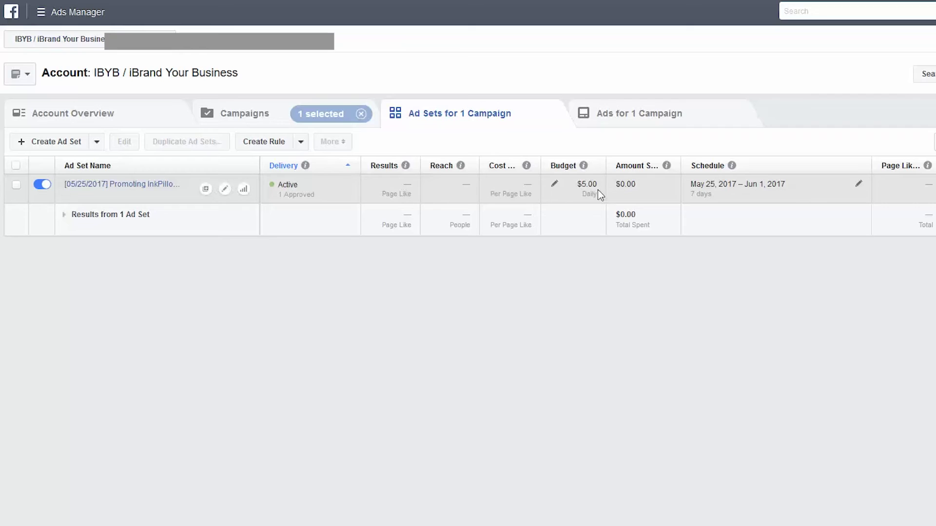
Step: Check the ad set's daily budget and open the ads in the Promoting InkPillows.com ad set
drag(597, 185, 574, 184)
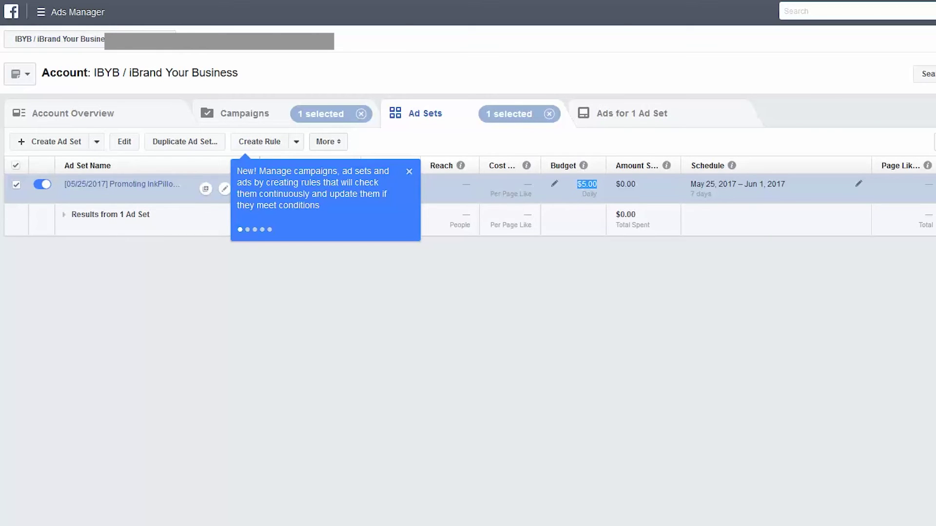
click(235, 307)
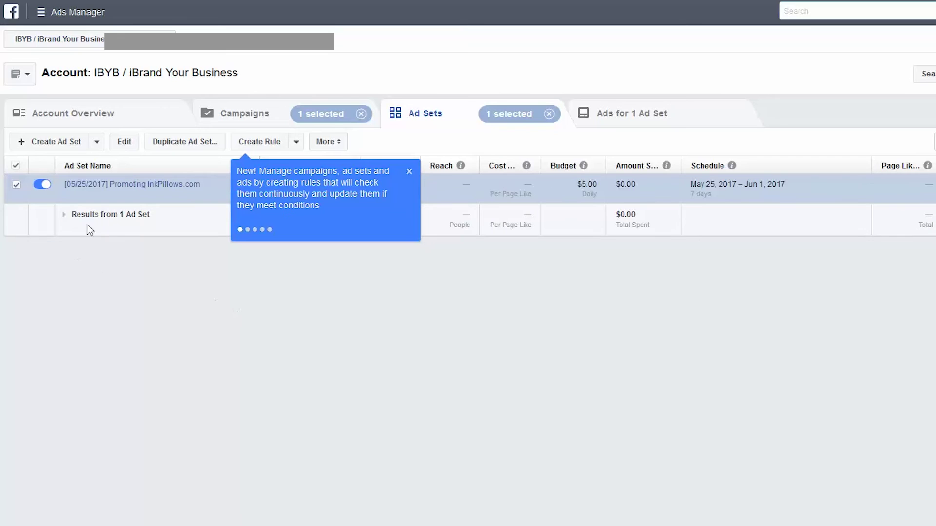
click(124, 185)
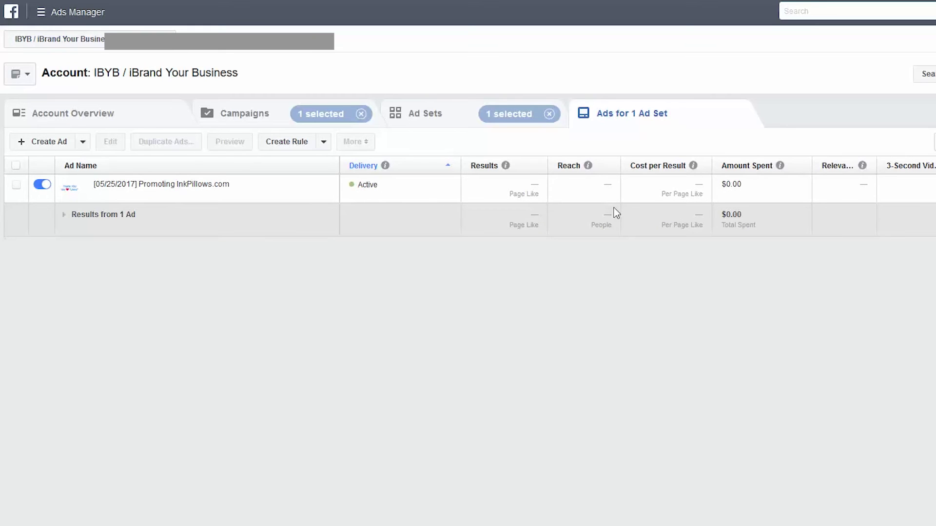
Step: Open the Promoting InkPillows.com ad for editing and review its video, thumbnail, caption and tracking options
mouse_move(405, 190)
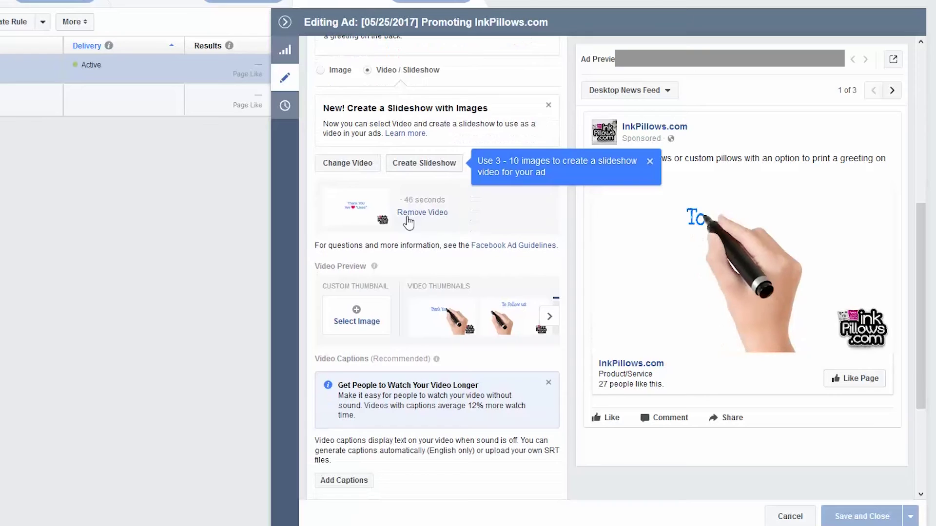
scroll(388, 195, down, 3)
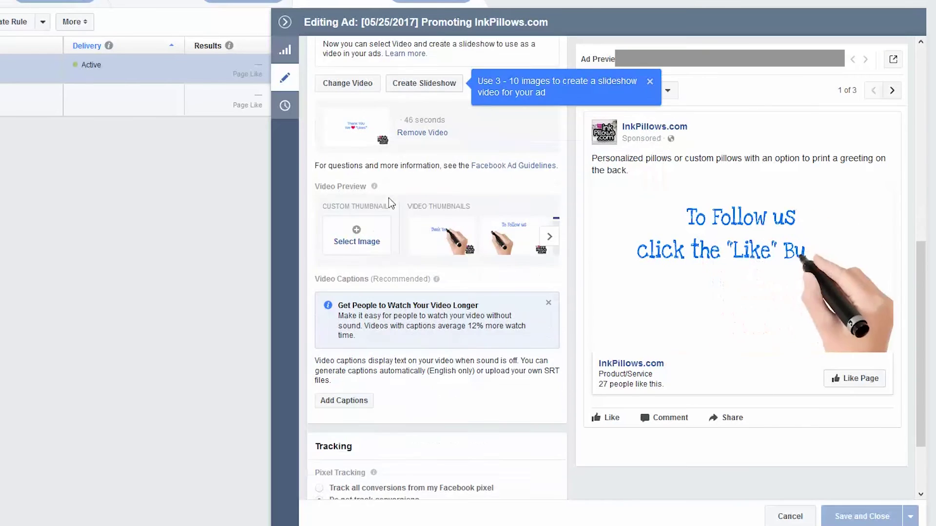
scroll(390, 207, down, 1)
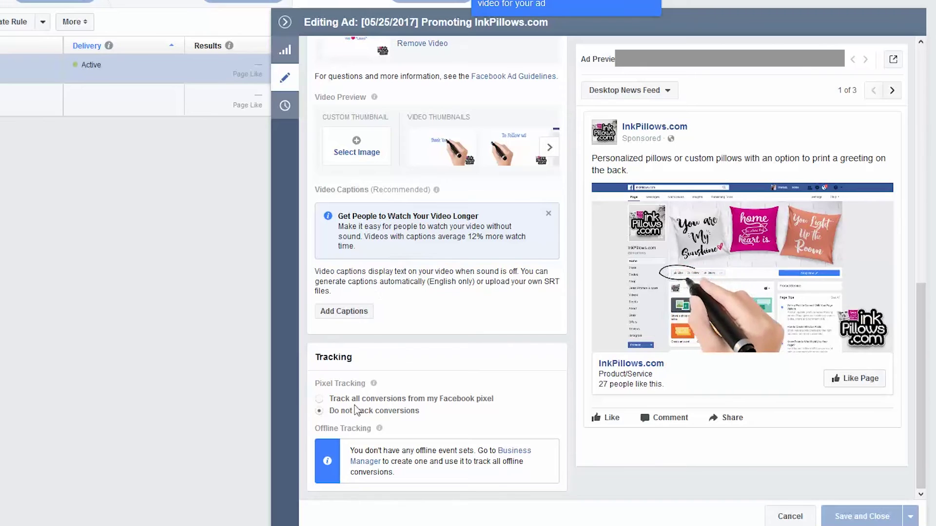
Step: Set the ad to track all conversions from the Facebook pixel, save and close it, and open the account overview
click(320, 399)
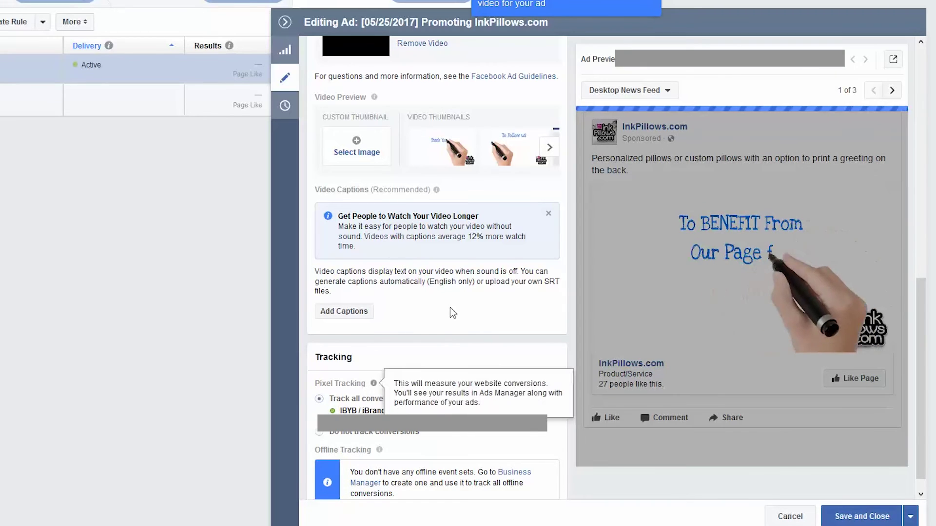
click(875, 518)
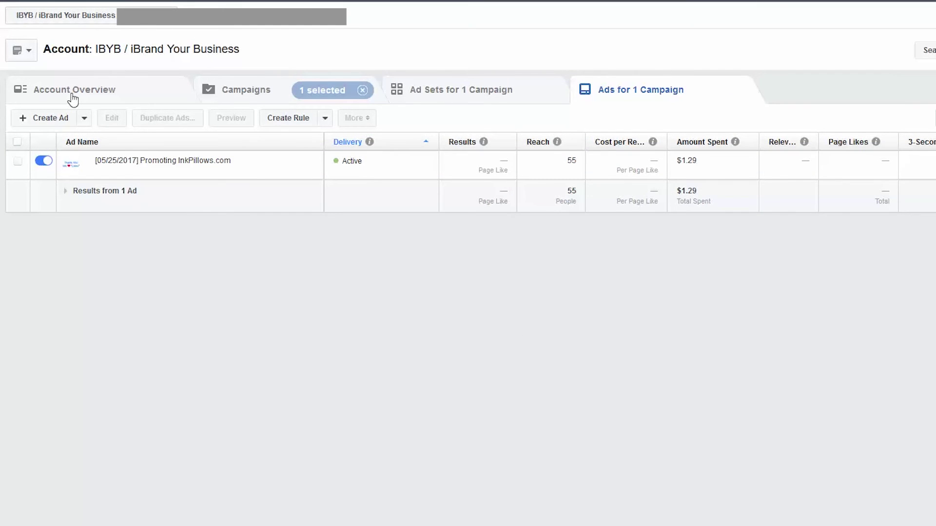
click(73, 100)
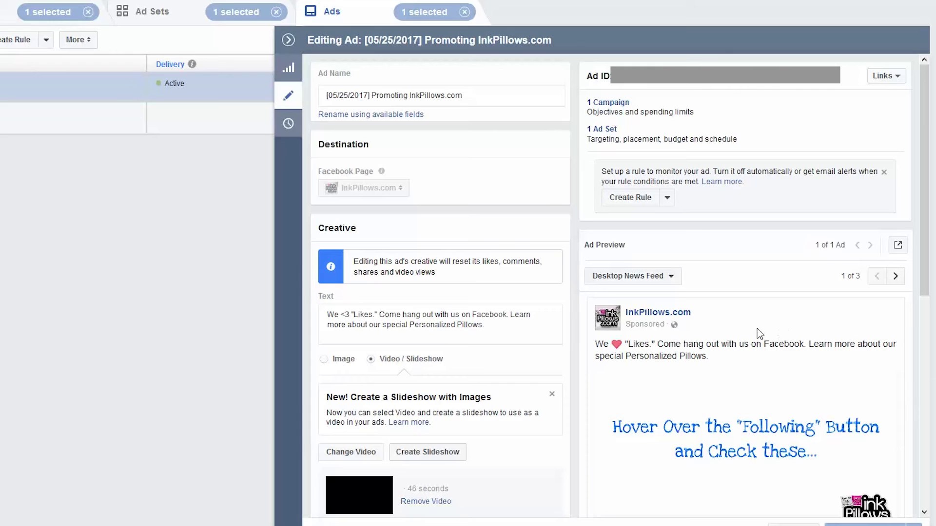
Step: Open the ad's parent ad set, review its budget, schedule, location and detailed targeting settings, and close the editor
click(602, 130)
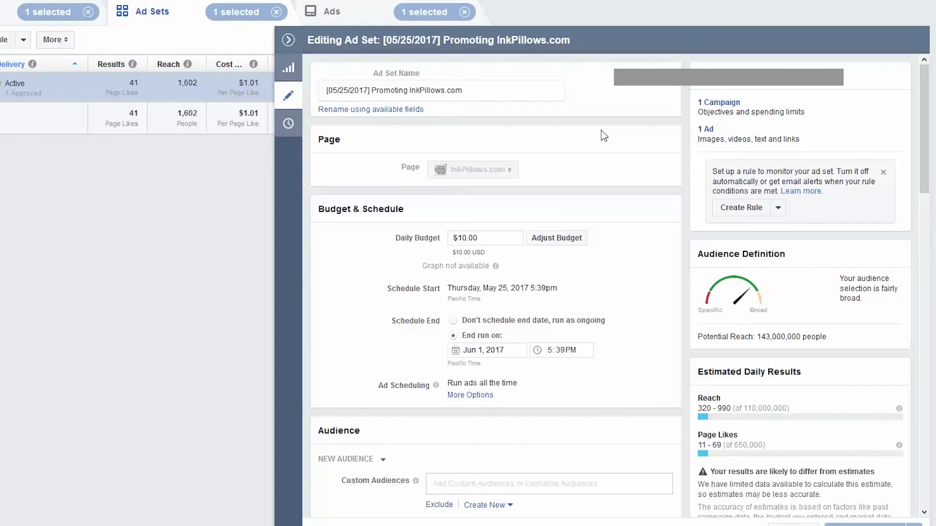
scroll(601, 132, down, 1)
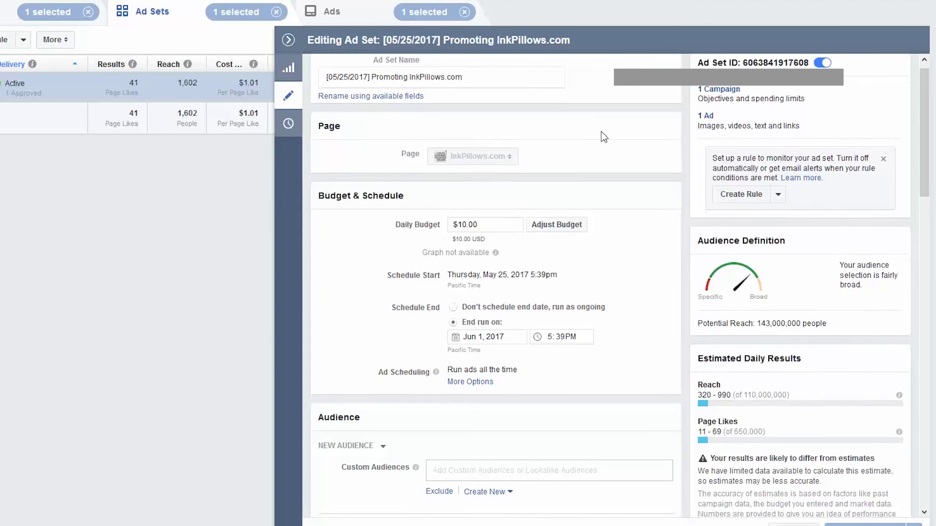
scroll(603, 139, down, 5)
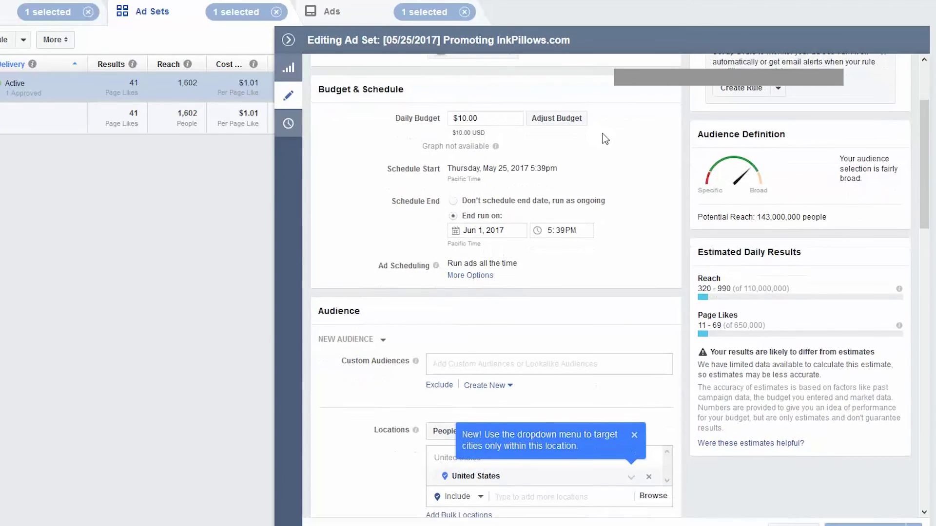
scroll(603, 140, down, 4)
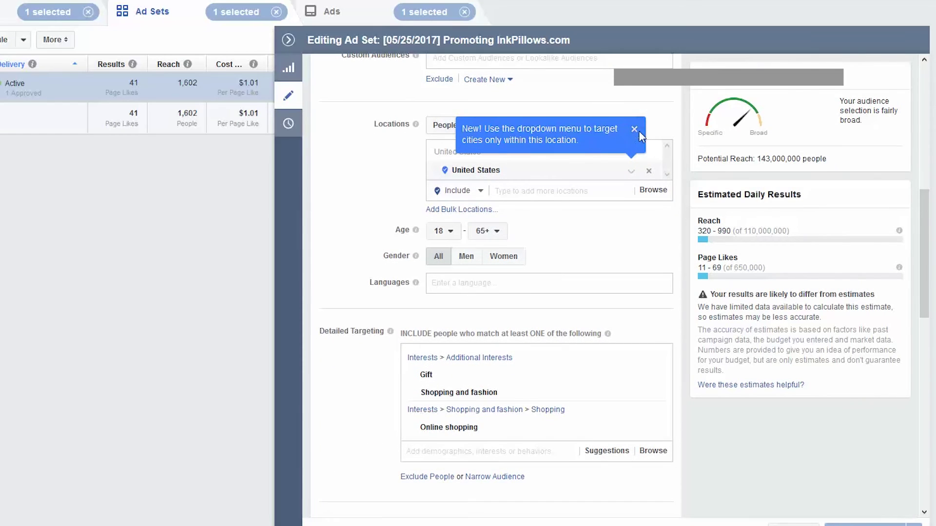
click(635, 129)
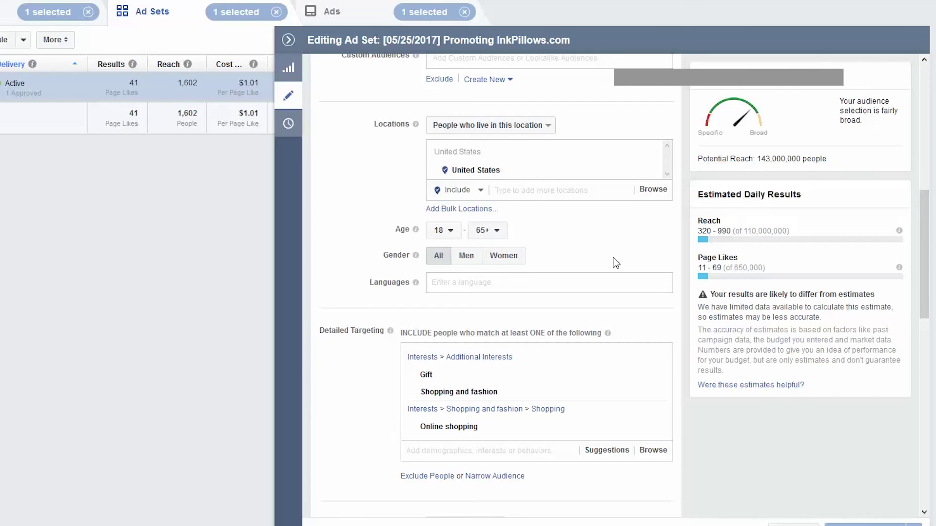
scroll(616, 263, up, 7)
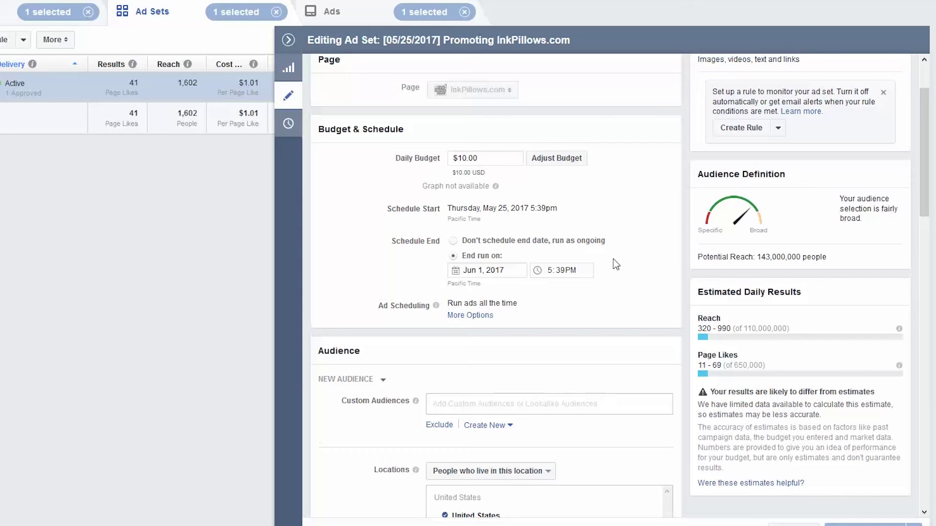
scroll(616, 265, up, 2)
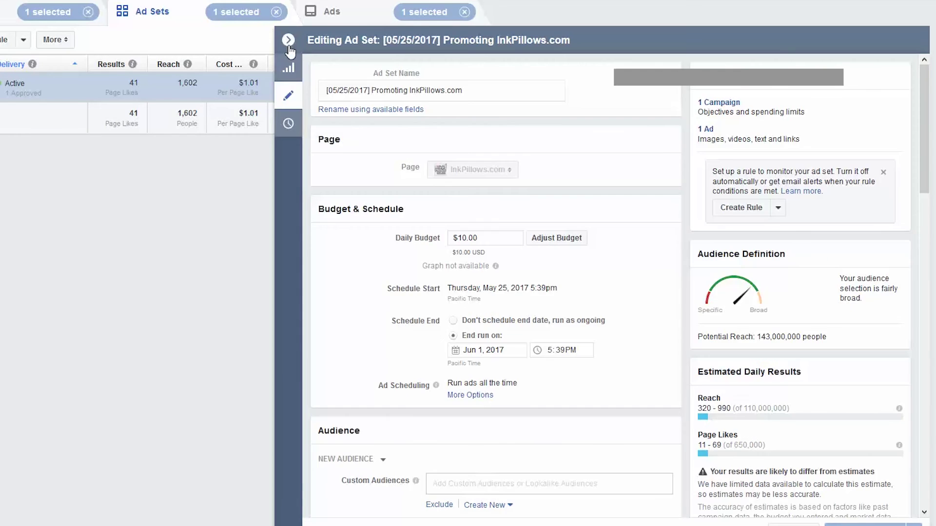
click(289, 42)
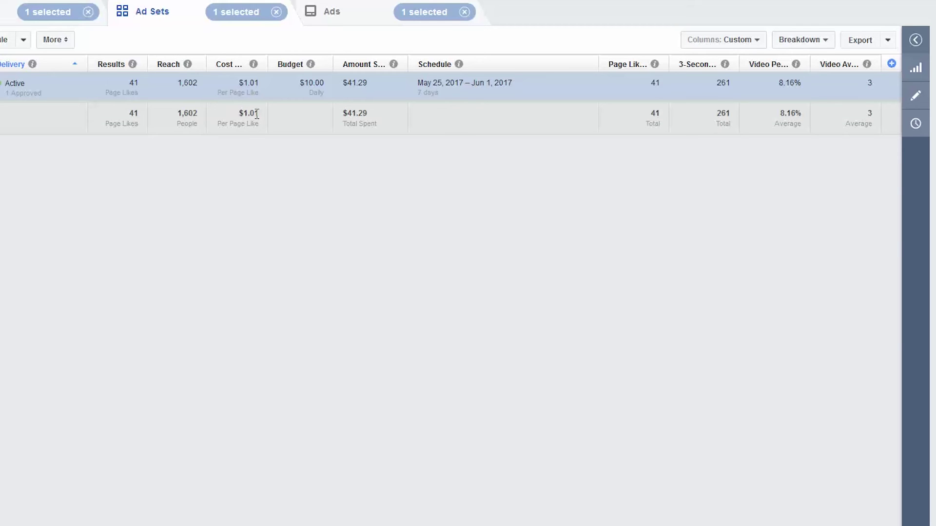
Step: Examine the ad set's 3-second video views and reach figures in the results table
drag(730, 87, 704, 72)
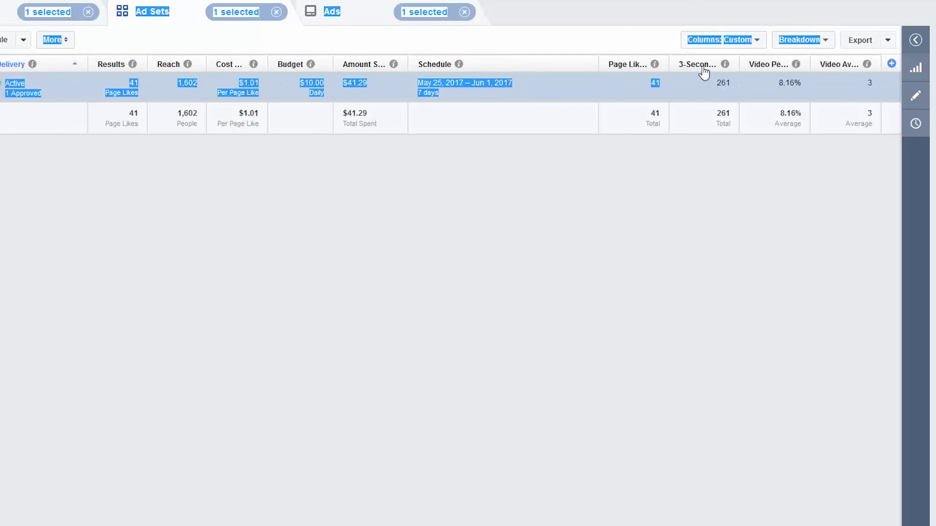
click(706, 198)
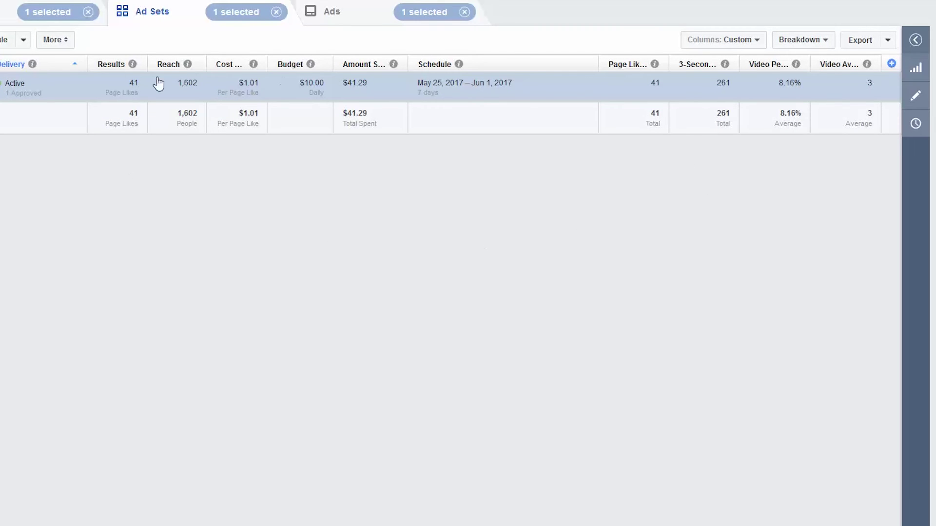
mouse_move(188, 84)
mouse_down()
mouse_move(199, 87)
mouse_move(178, 83)
mouse_up()
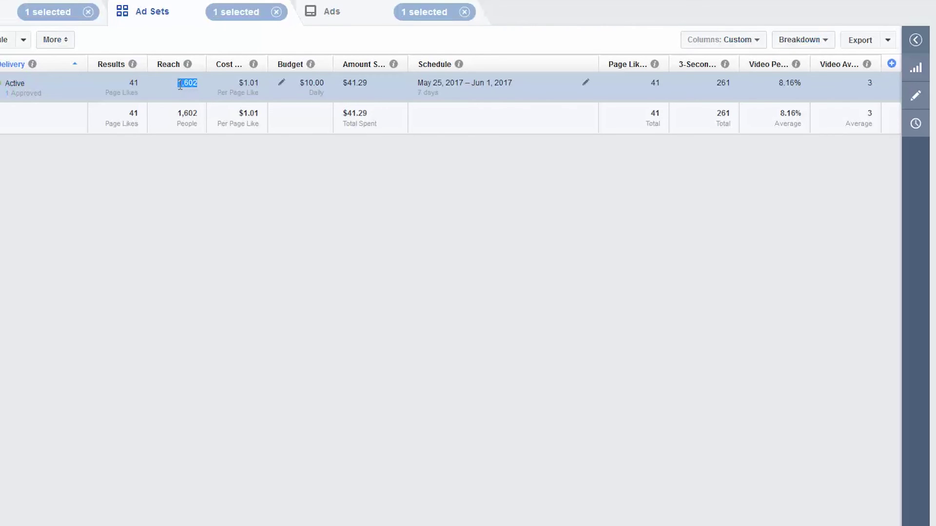
click(220, 179)
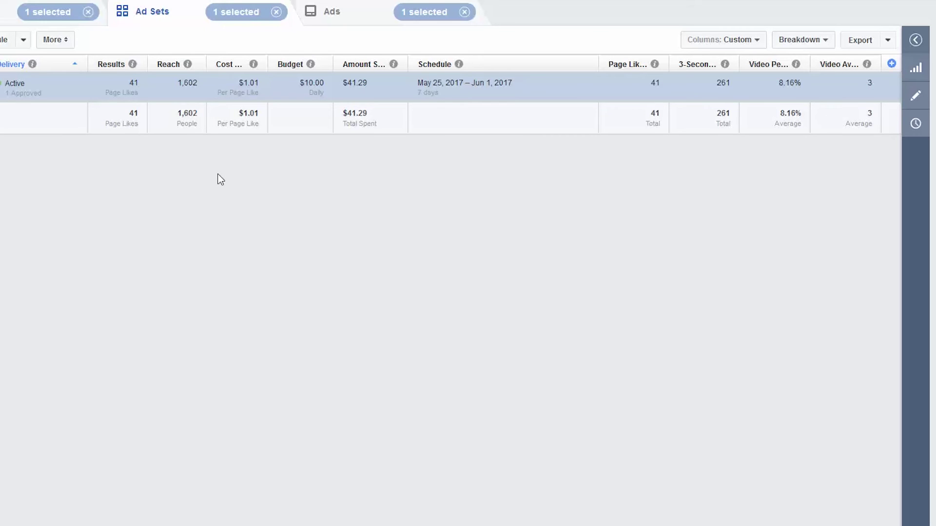